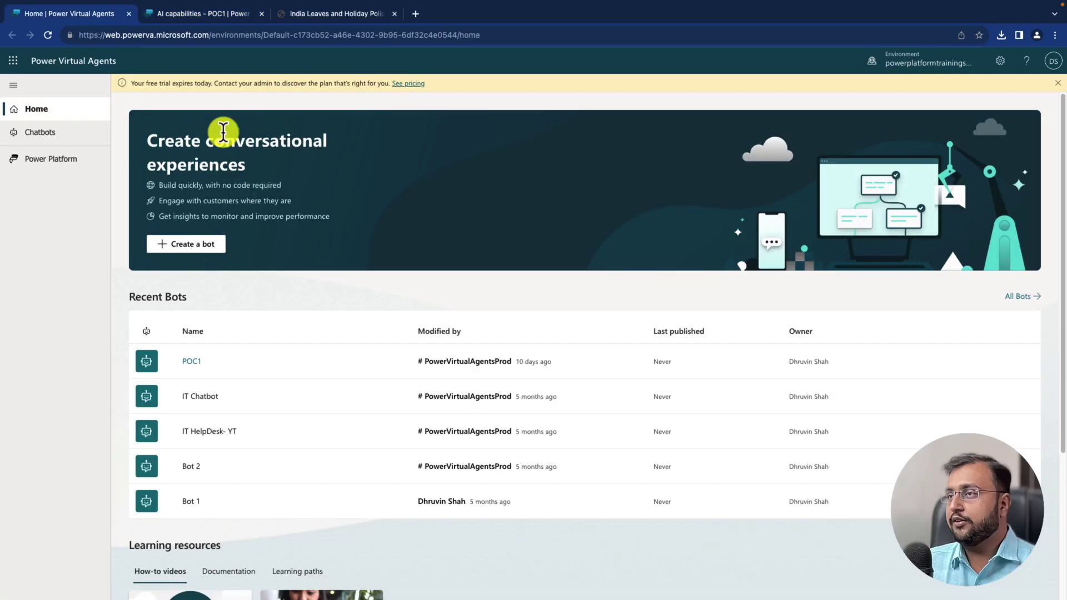
Scroll through the India leave policy PDF in Chrome to review its contents
{"action": "left_click", "coordinate": [331, 17]}
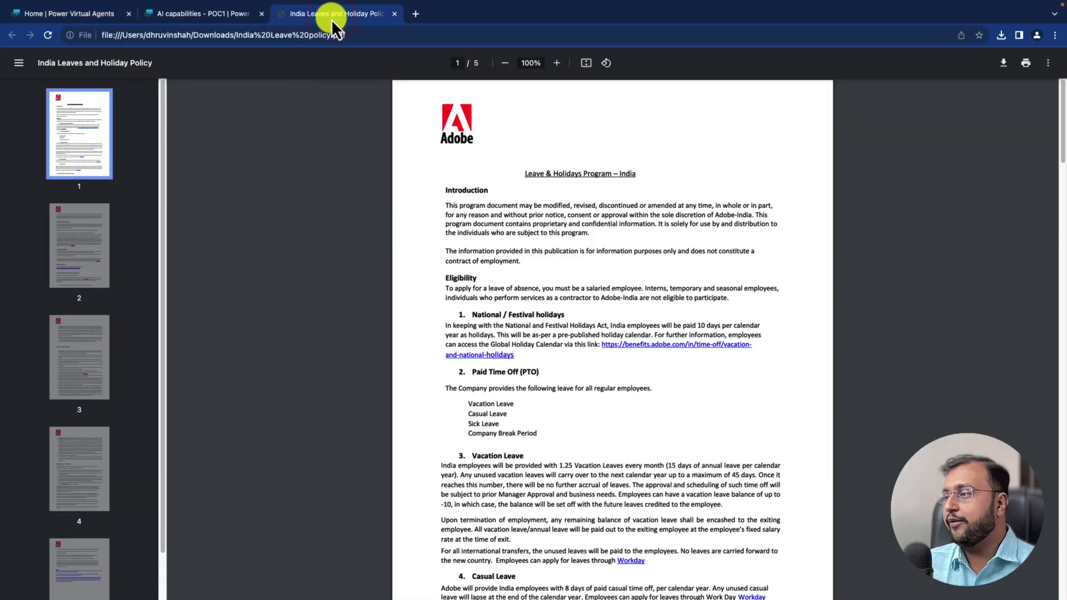
{"action": "scroll", "coordinate": [606, 268], "scroll_direction": "down", "scroll_amount": 13}
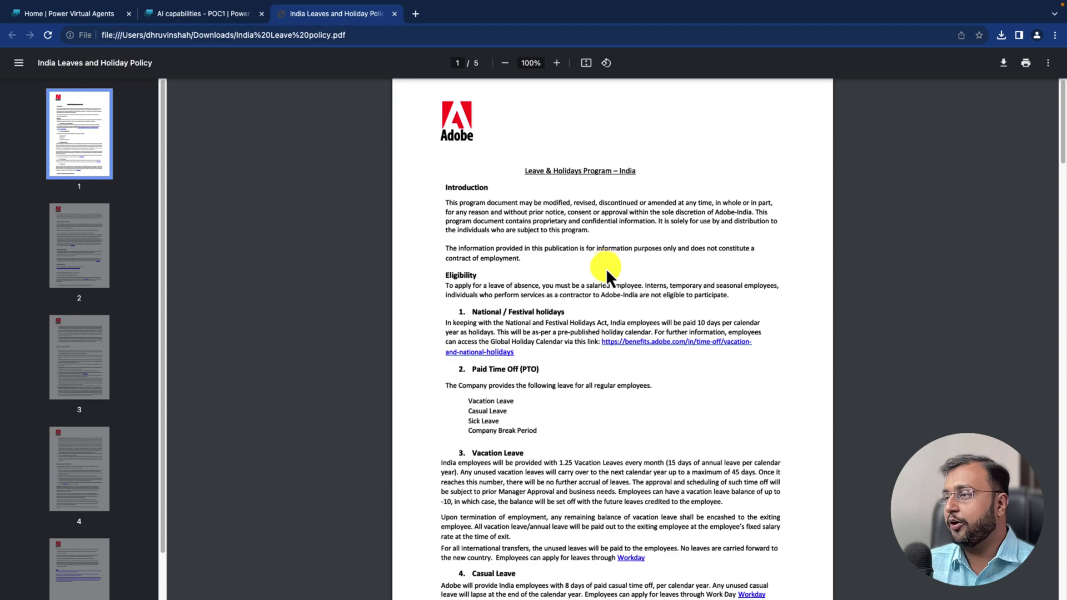
{"action": "scroll", "coordinate": [606, 268], "scroll_direction": "down", "scroll_amount": 14}
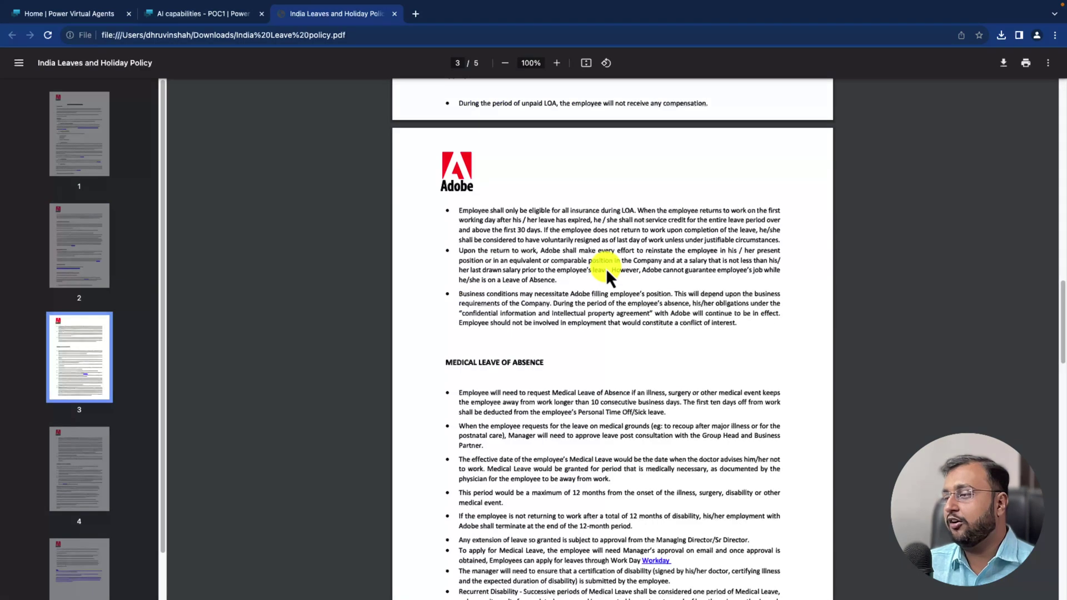
{"action": "scroll", "coordinate": [606, 267], "scroll_direction": "up", "scroll_amount": 11}
{"action": "scroll", "coordinate": [606, 268], "scroll_direction": "up", "scroll_amount": 14}
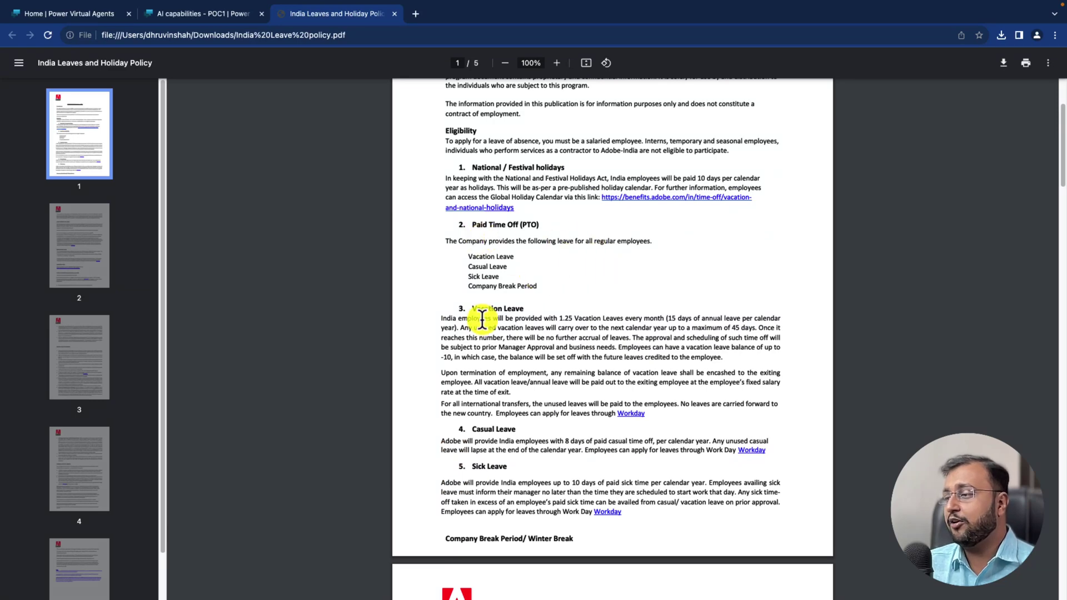
{"action": "scroll", "coordinate": [559, 467], "scroll_direction": "down", "scroll_amount": 6}
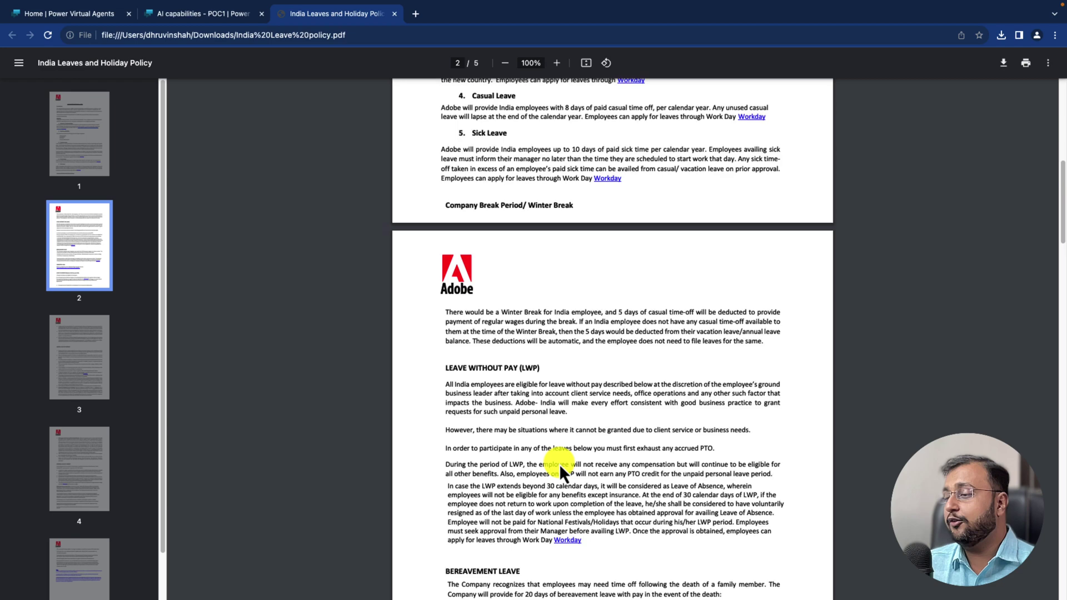
{"action": "scroll", "coordinate": [561, 473], "scroll_direction": "down", "scroll_amount": 9}
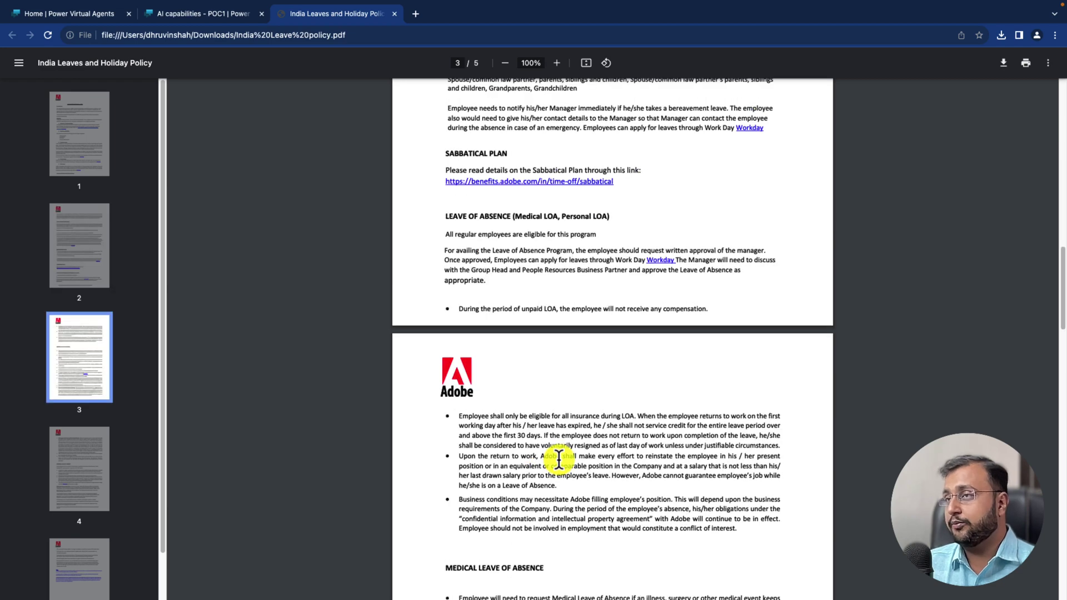
{"action": "scroll", "coordinate": [558, 460], "scroll_direction": "up", "scroll_amount": 15}
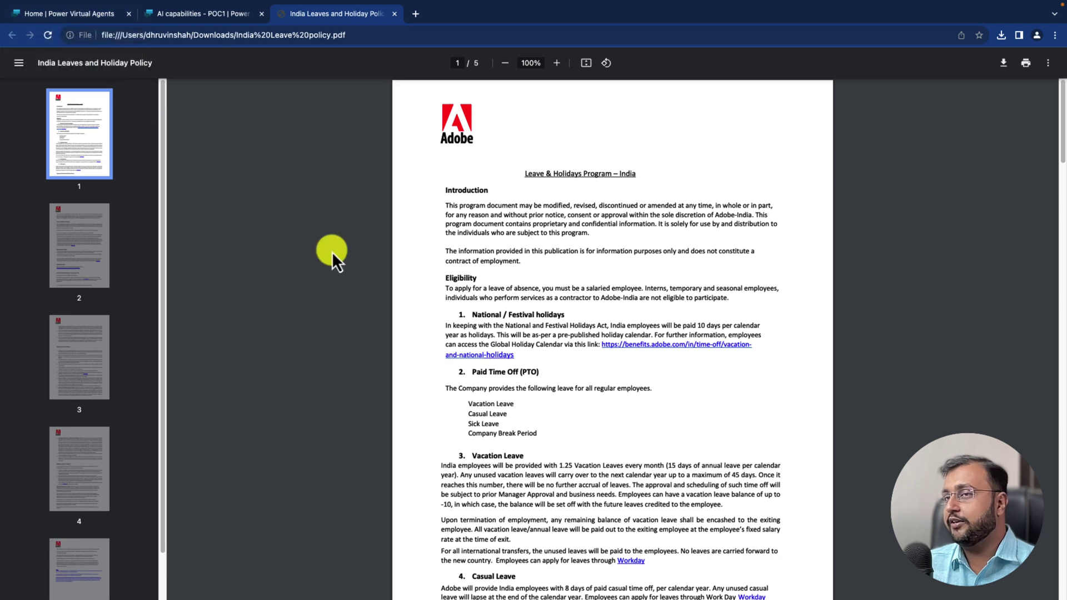
From the bot builder home, create a bot named HR Chatbot with English as its language
{"action": "mouse_move", "coordinate": [66, 1]}
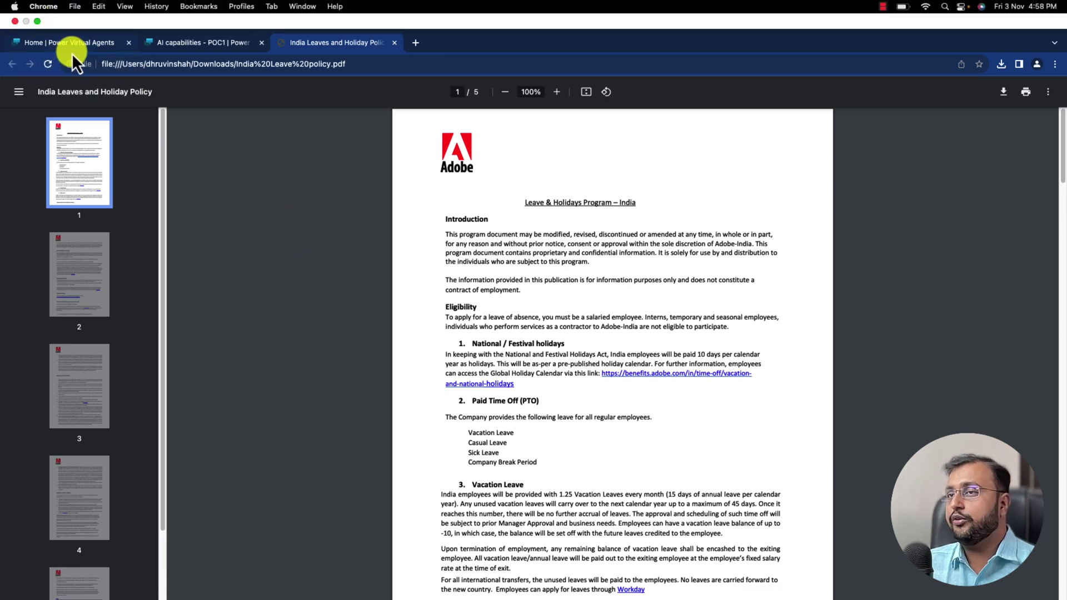
{"action": "left_click", "coordinate": [90, 18]}
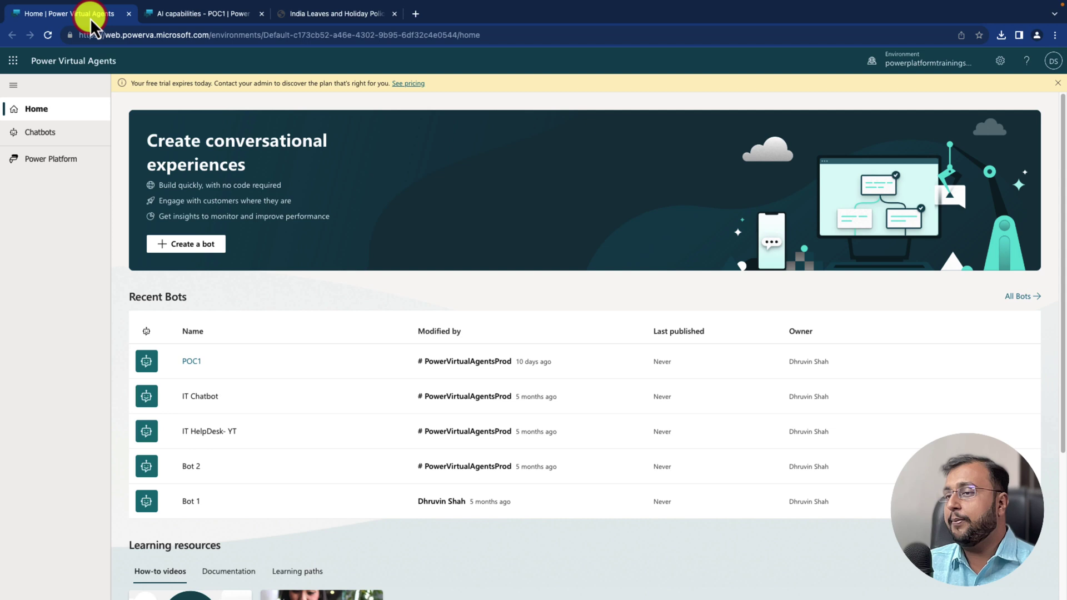
{"action": "left_click", "coordinate": [189, 246]}
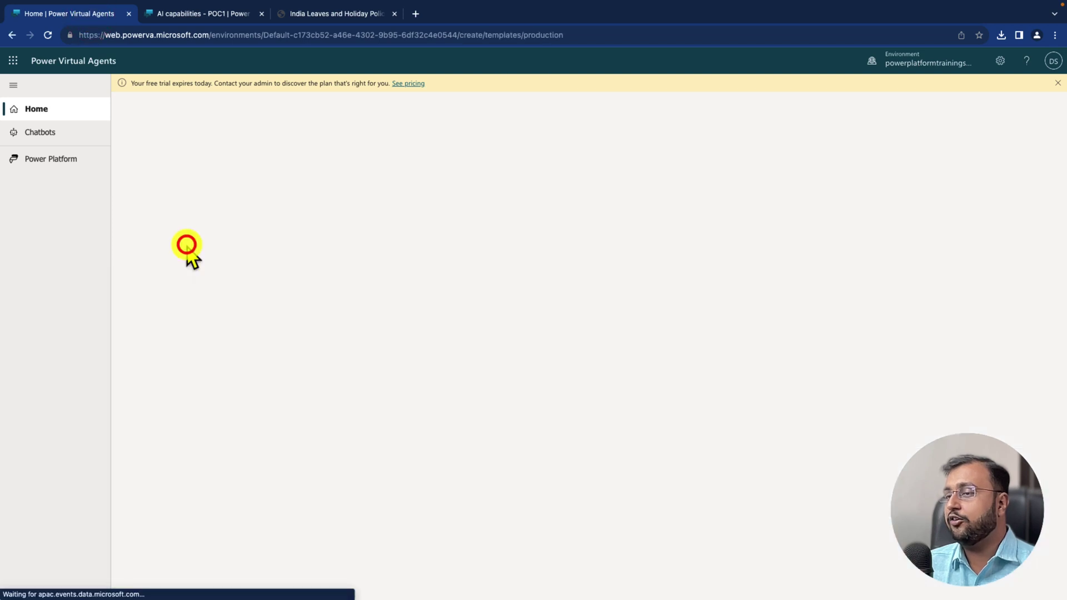
{"action": "triple_click", "coordinate": [327, 164]}
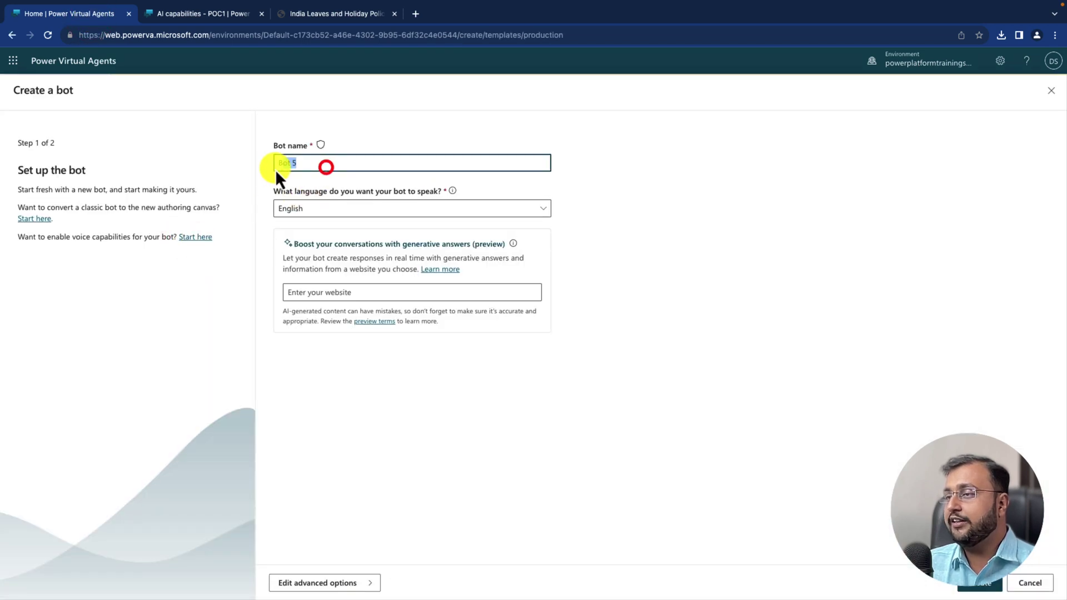
{"action": "type", "text": "HR Chatbot"}
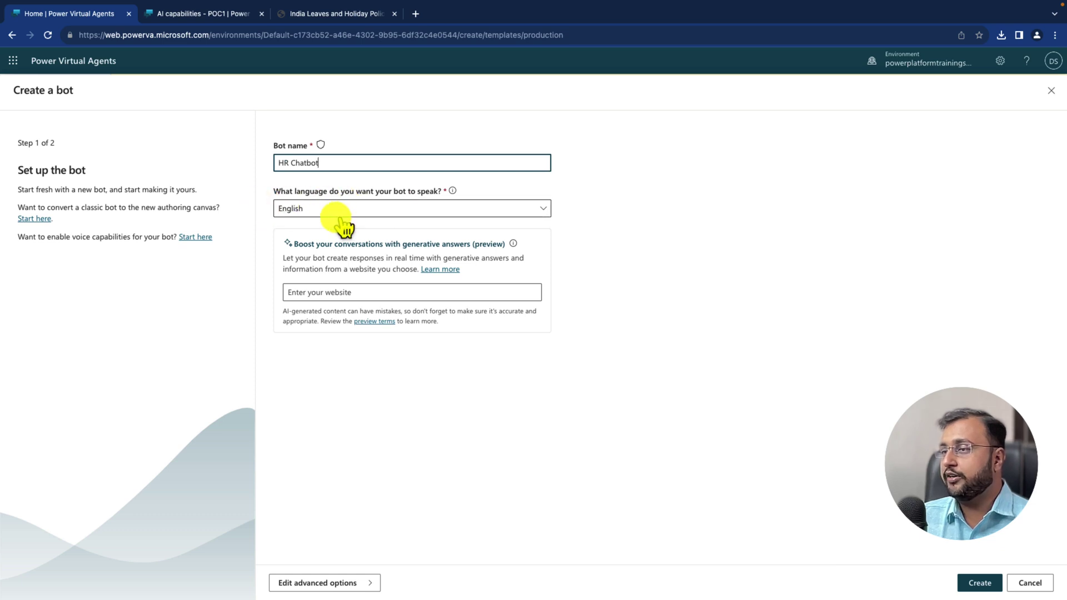
{"action": "left_click", "coordinate": [399, 211]}
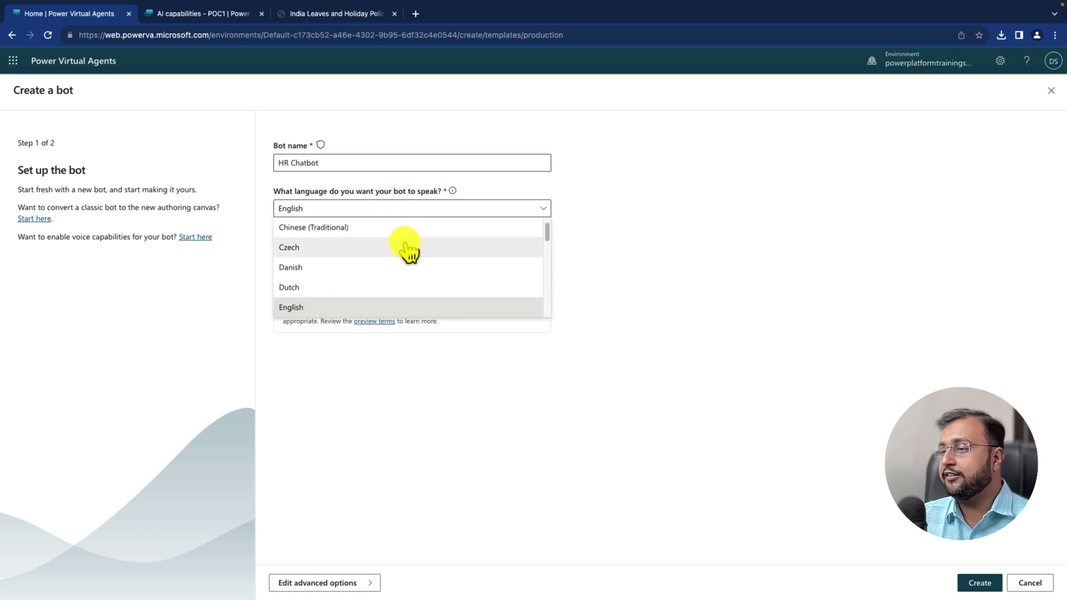
{"action": "scroll", "coordinate": [405, 240], "scroll_direction": "down", "scroll_amount": 5}
{"action": "left_click", "coordinate": [637, 234]}
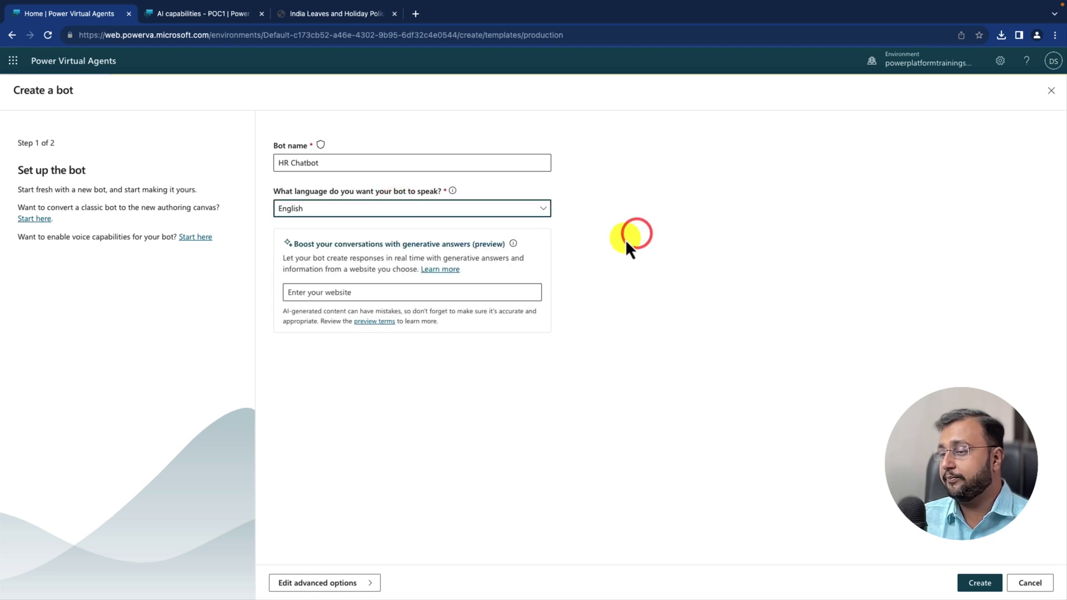
{"action": "left_click", "coordinate": [977, 583]}
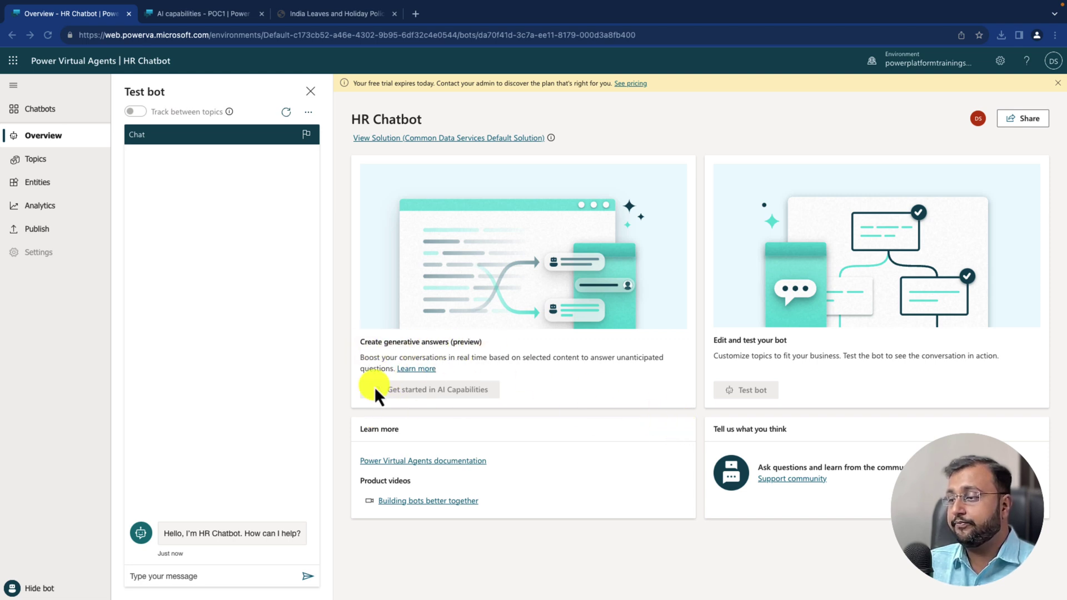
Turn on Use generative answers in the bot's AI capabilities settings
{"action": "left_click", "coordinate": [444, 391]}
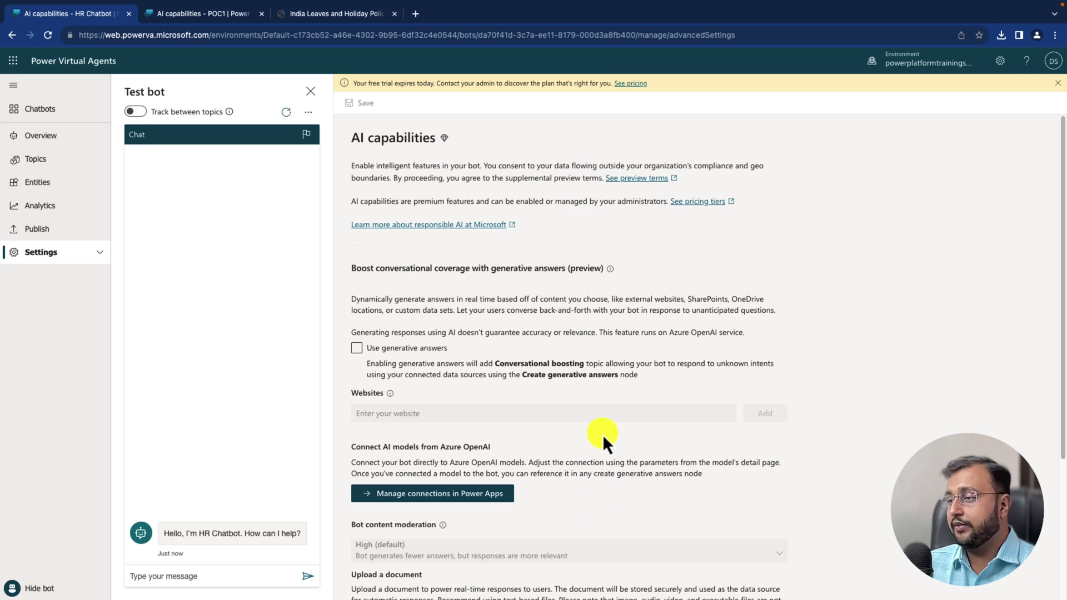
{"action": "scroll", "coordinate": [556, 401], "scroll_direction": "down", "scroll_amount": 1}
{"action": "left_click", "coordinate": [437, 329]}
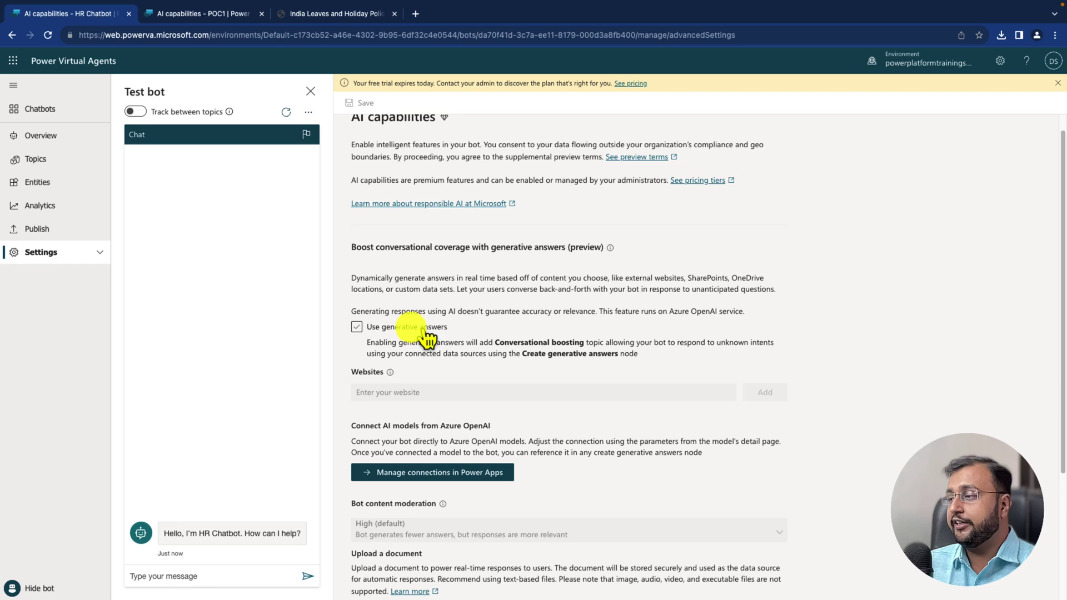
{"action": "left_click", "coordinate": [357, 327]}
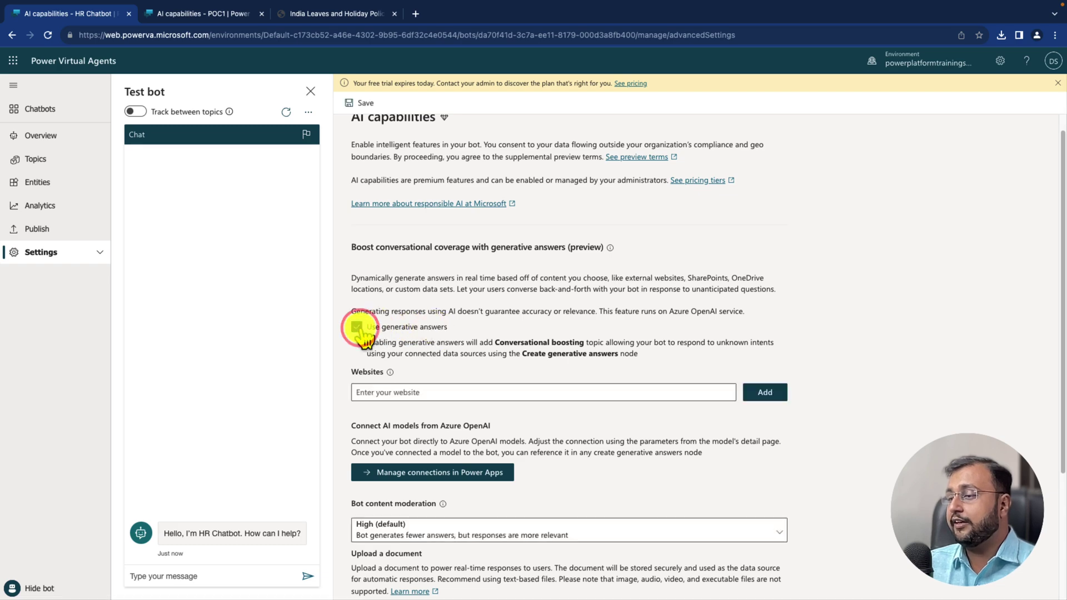
Highlight the Upload a document section, then look at the leave policy PDF again
{"action": "scroll", "coordinate": [411, 366], "scroll_direction": "down", "scroll_amount": 2}
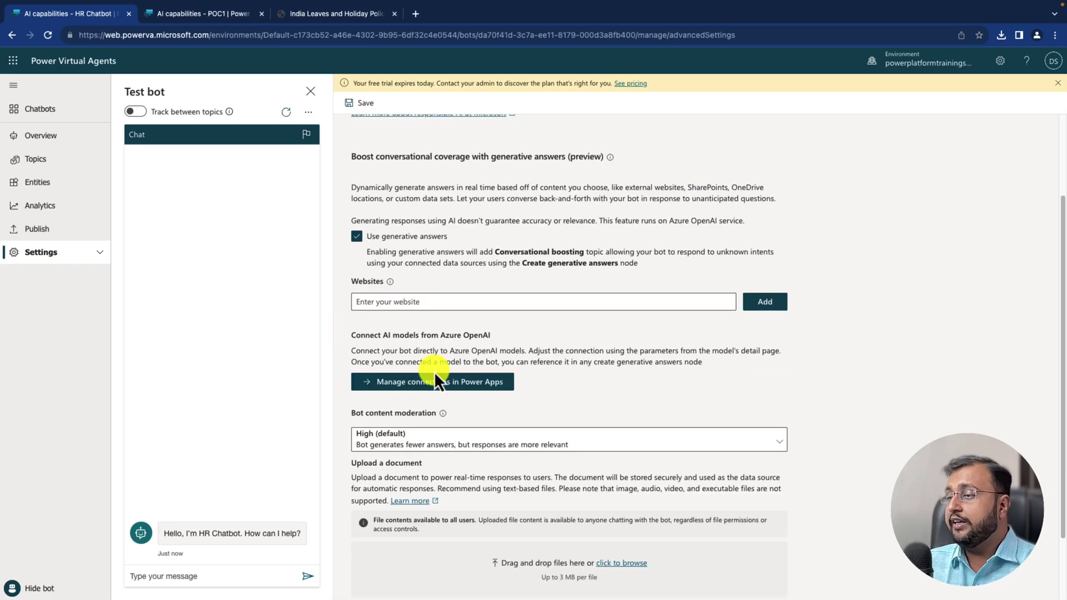
{"action": "scroll", "coordinate": [454, 324], "scroll_direction": "down", "scroll_amount": 2}
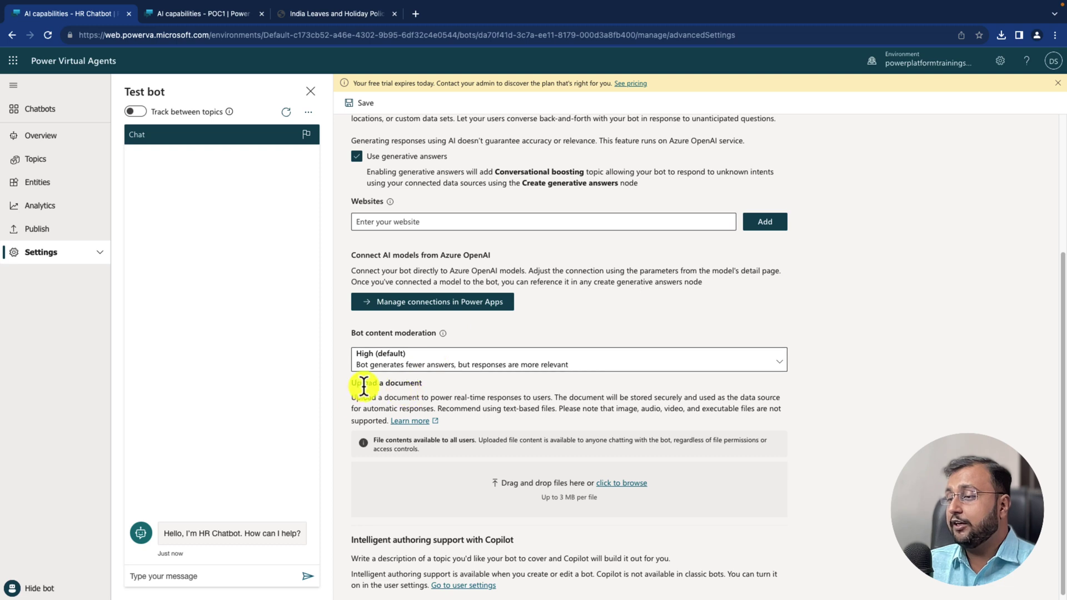
{"action": "left_click_drag", "start_coordinate": [352, 383], "coordinate": [424, 390]}
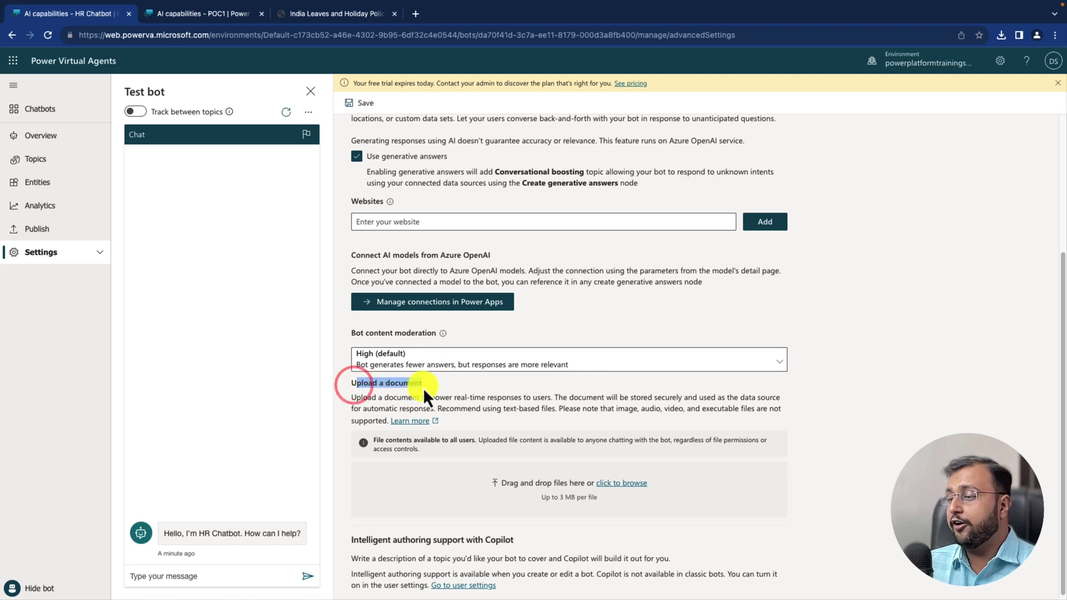
{"action": "left_click", "coordinate": [440, 388]}
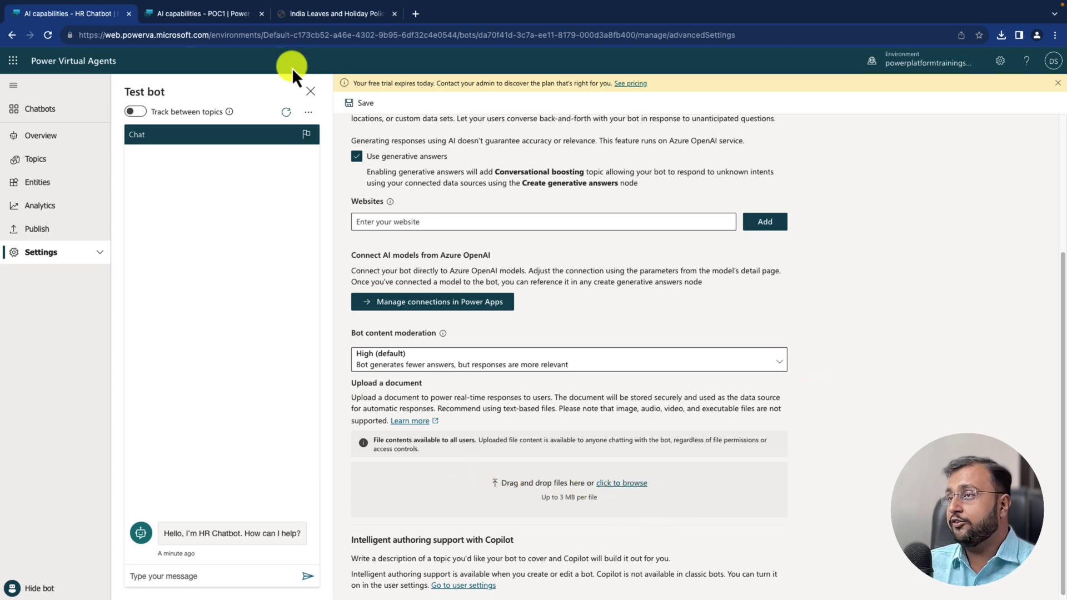
{"action": "left_click", "coordinate": [330, 15]}
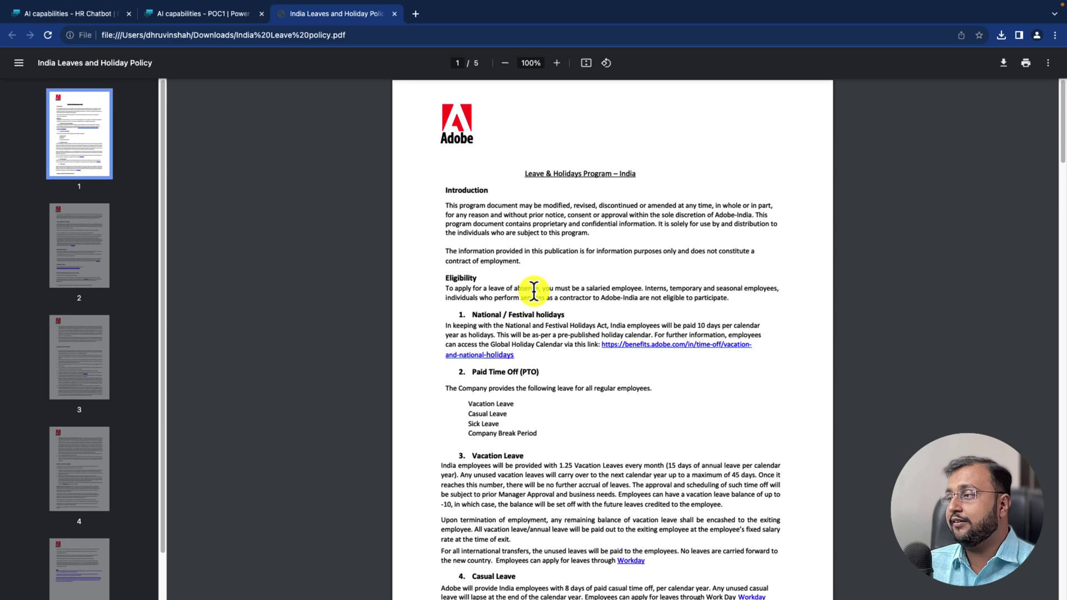
Upload India Leave policy.pdf from the Downloads folder on the AI capabilities page
{"action": "left_click", "coordinate": [84, 12]}
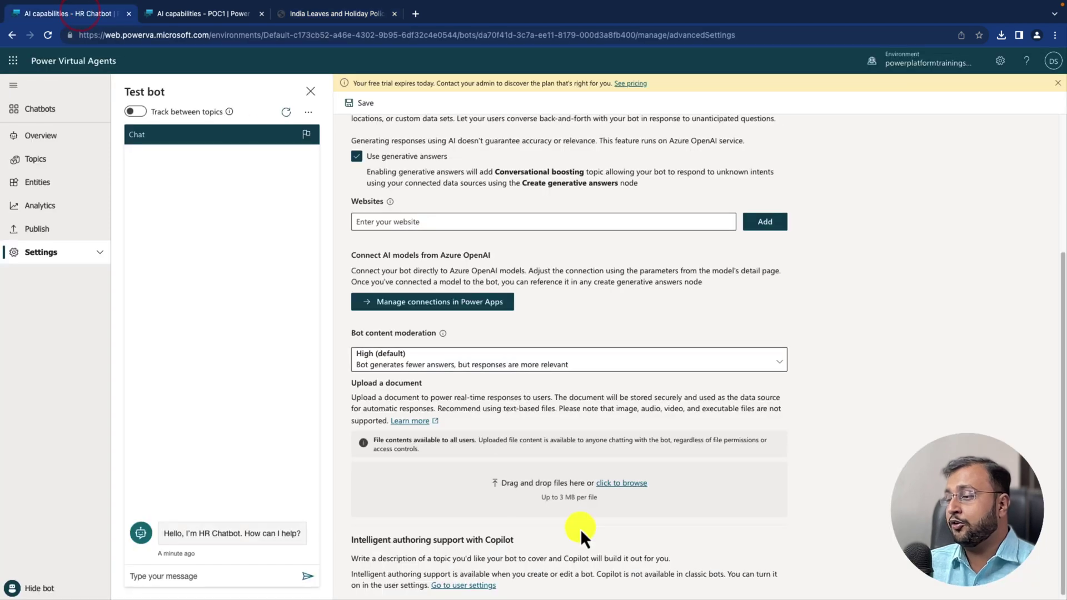
{"action": "left_click", "coordinate": [627, 485]}
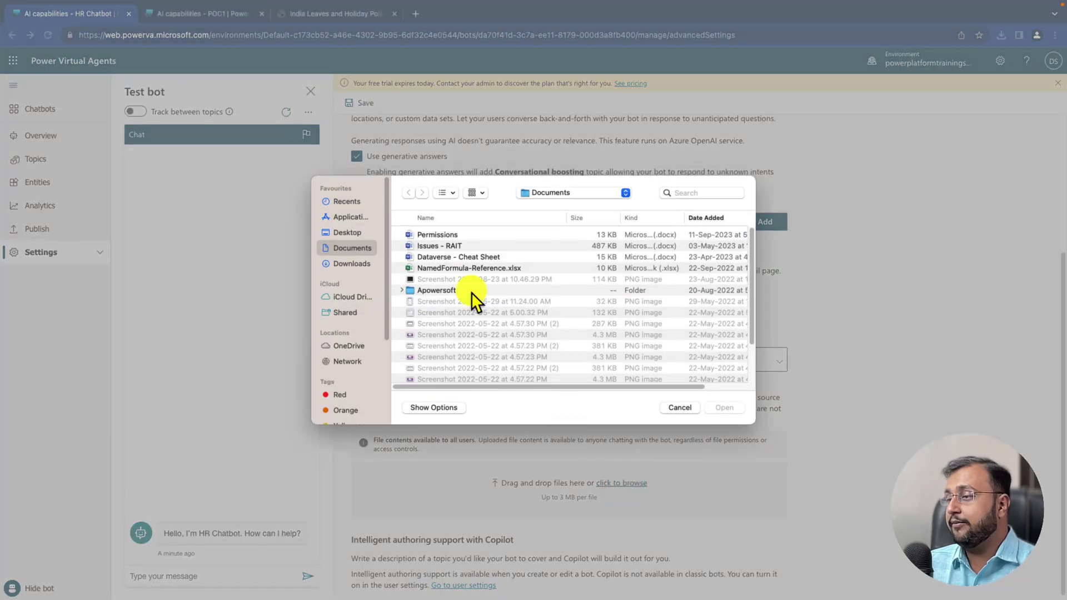
{"action": "left_click", "coordinate": [363, 263]}
{"action": "left_click", "coordinate": [466, 236]}
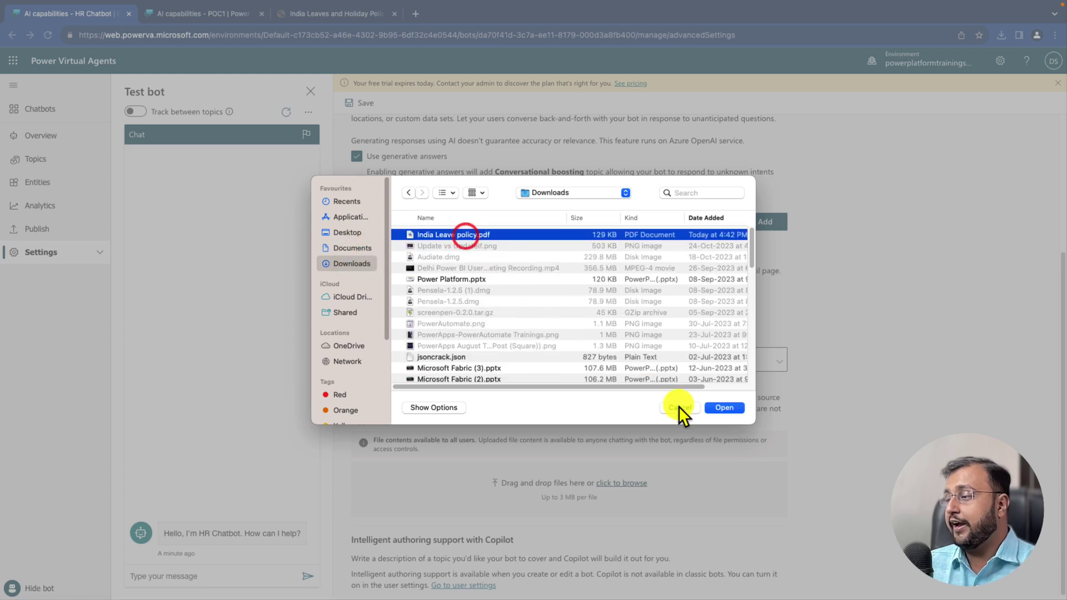
{"action": "left_click", "coordinate": [727, 411]}
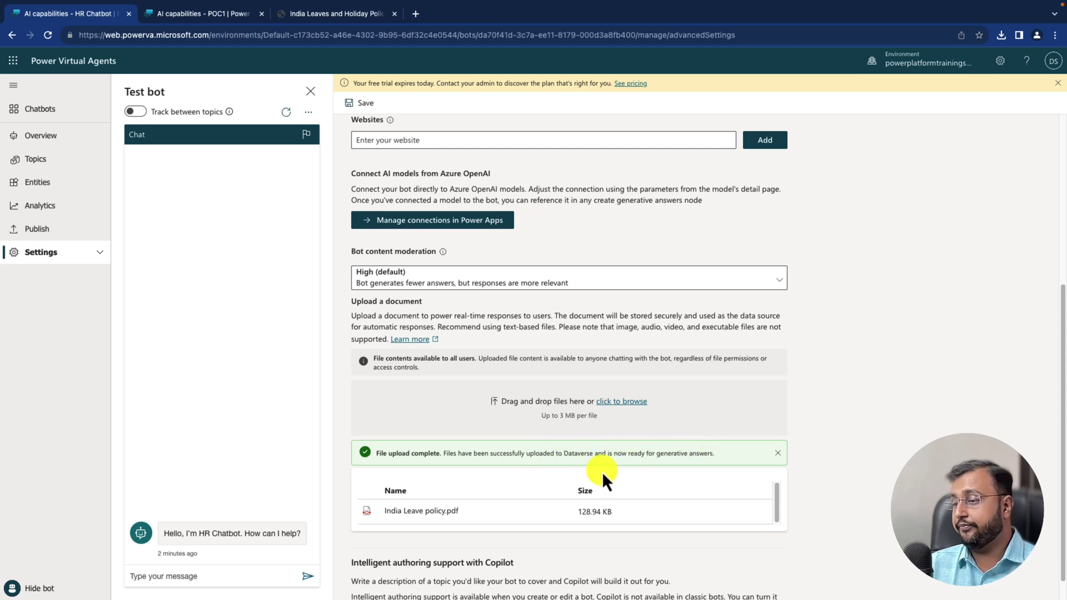
Save the AI capabilities page with generative answers and the uploaded PDF
{"action": "scroll", "coordinate": [602, 471], "scroll_direction": "down", "scroll_amount": 1}
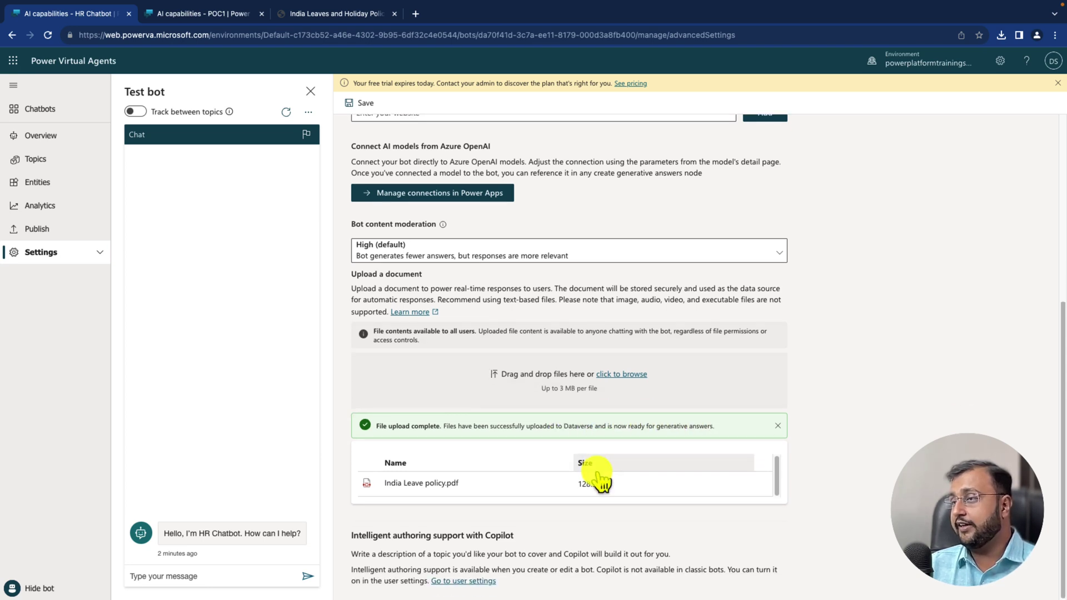
{"action": "left_click", "coordinate": [366, 104]}
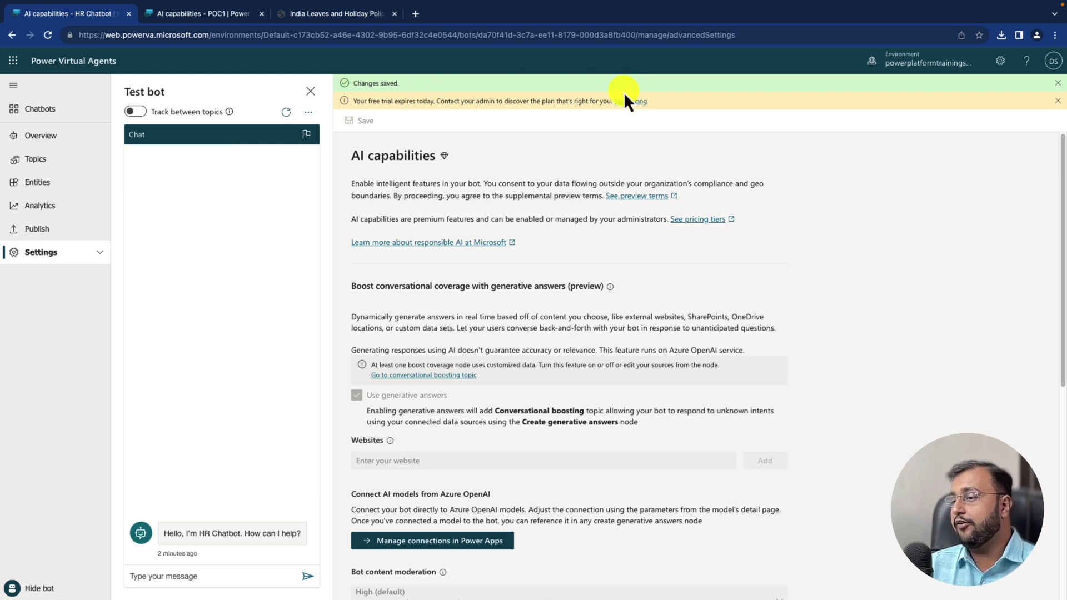
{"action": "mouse_move", "coordinate": [781, 595]}
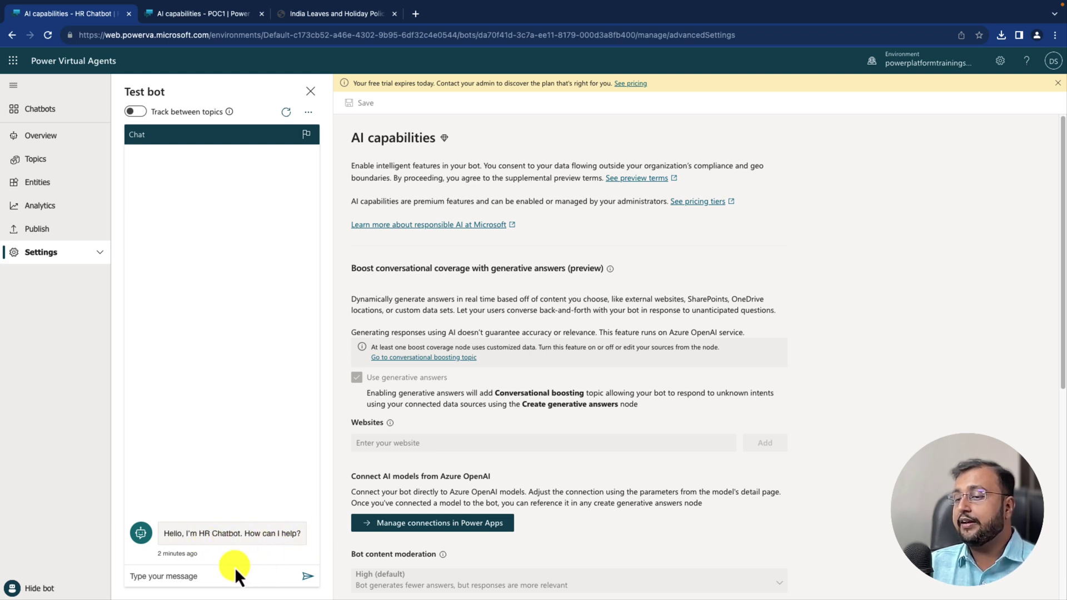
{"action": "left_click", "coordinate": [327, 14]}
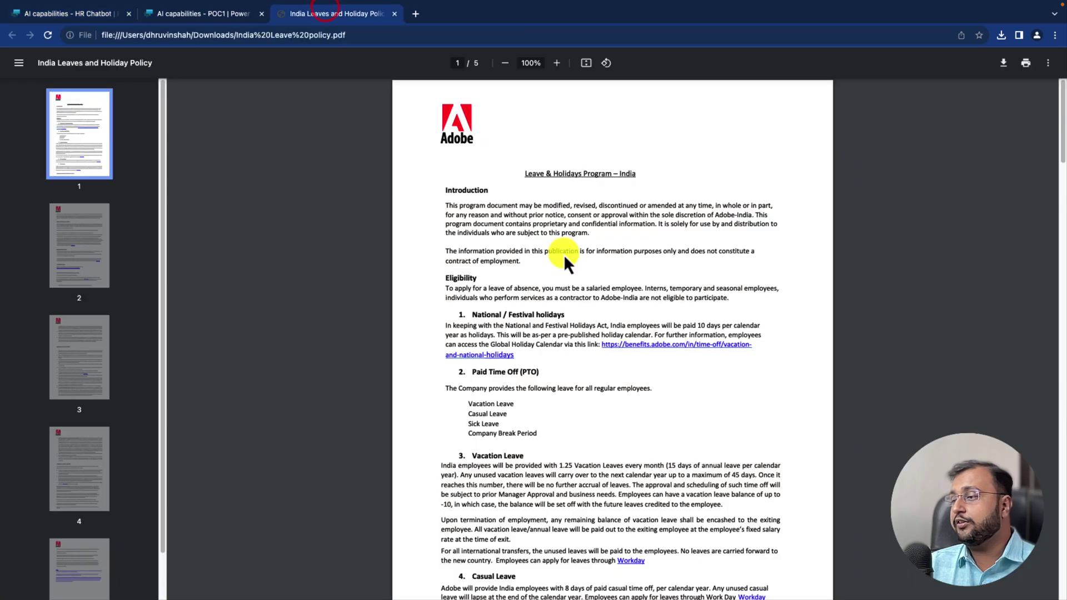
{"action": "scroll", "coordinate": [563, 254], "scroll_direction": "down", "scroll_amount": 10}
{"action": "scroll", "coordinate": [560, 302], "scroll_direction": "up", "scroll_amount": 4}
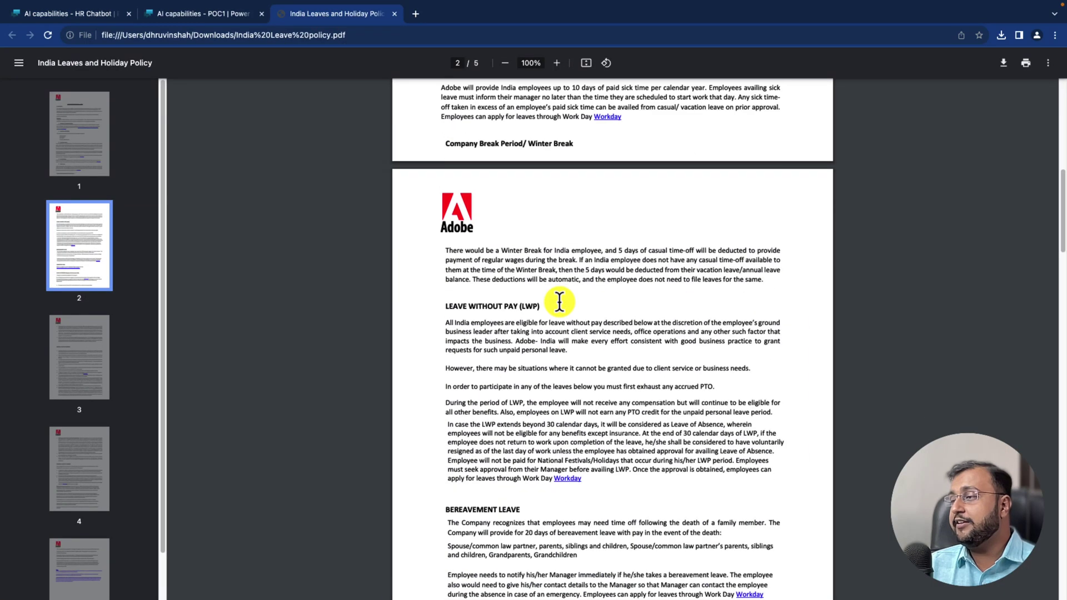
{"action": "left_click", "coordinate": [80, 13]}
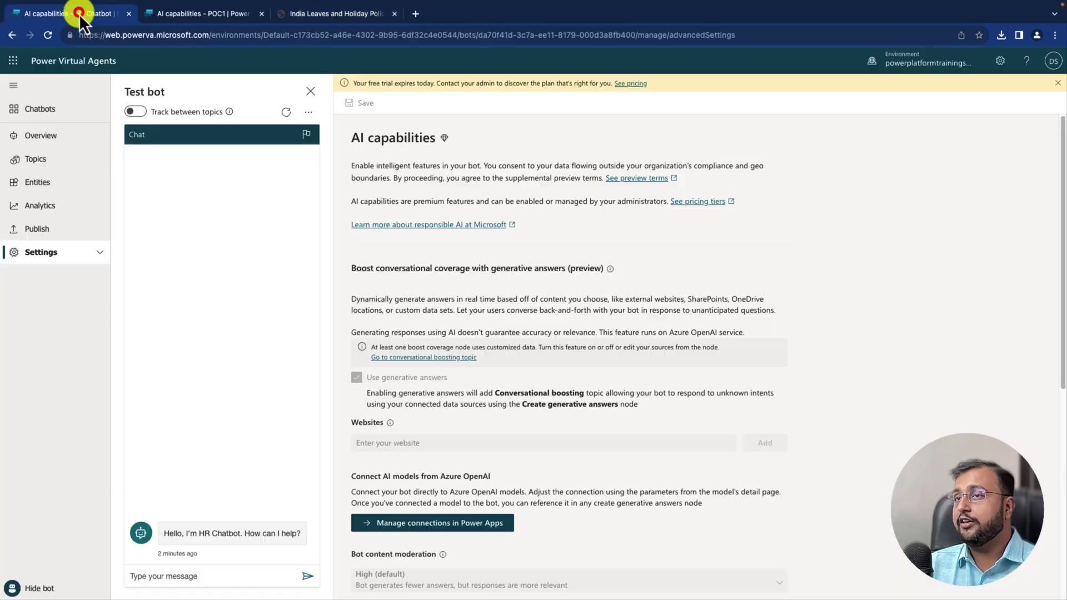
Send 'What is LWP?' to the test bot, then scroll the AI capabilities page to the uploaded document
{"action": "left_click", "coordinate": [219, 578]}
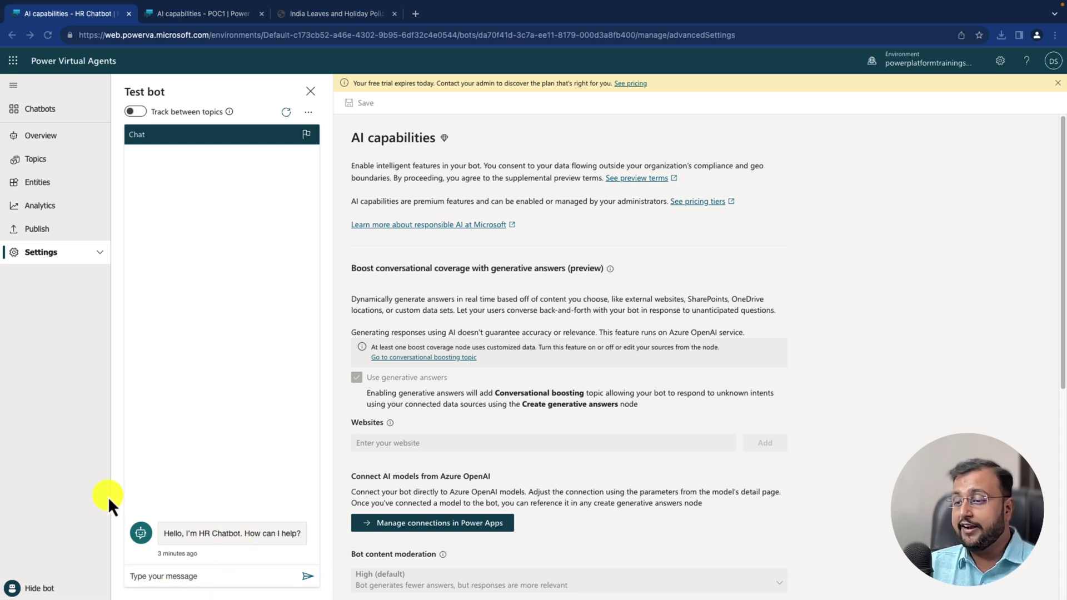
{"action": "left_click", "coordinate": [187, 578]}
{"action": "type", "text": "What is LWP?"}
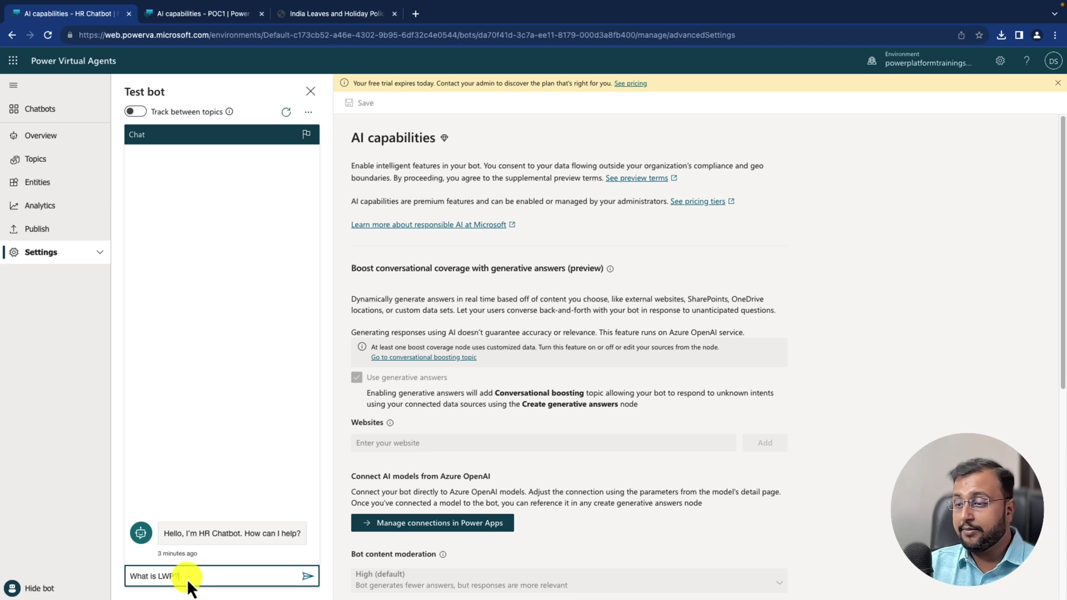
{"action": "key", "text": "Return"}
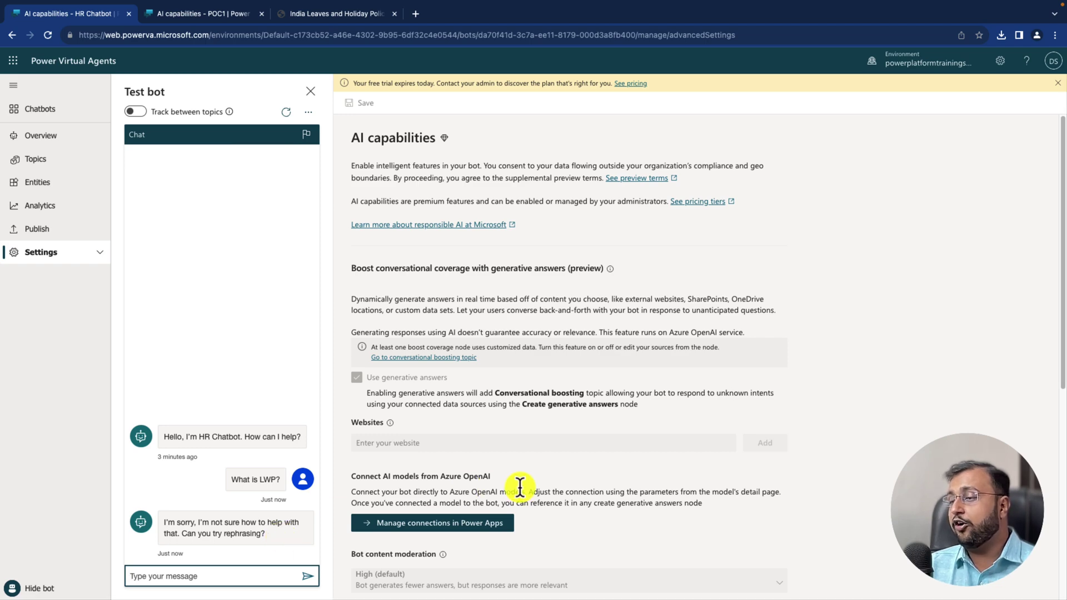
{"action": "scroll", "coordinate": [519, 489], "scroll_direction": "down", "scroll_amount": 4}
{"action": "scroll", "coordinate": [520, 489], "scroll_direction": "down", "scroll_amount": 3}
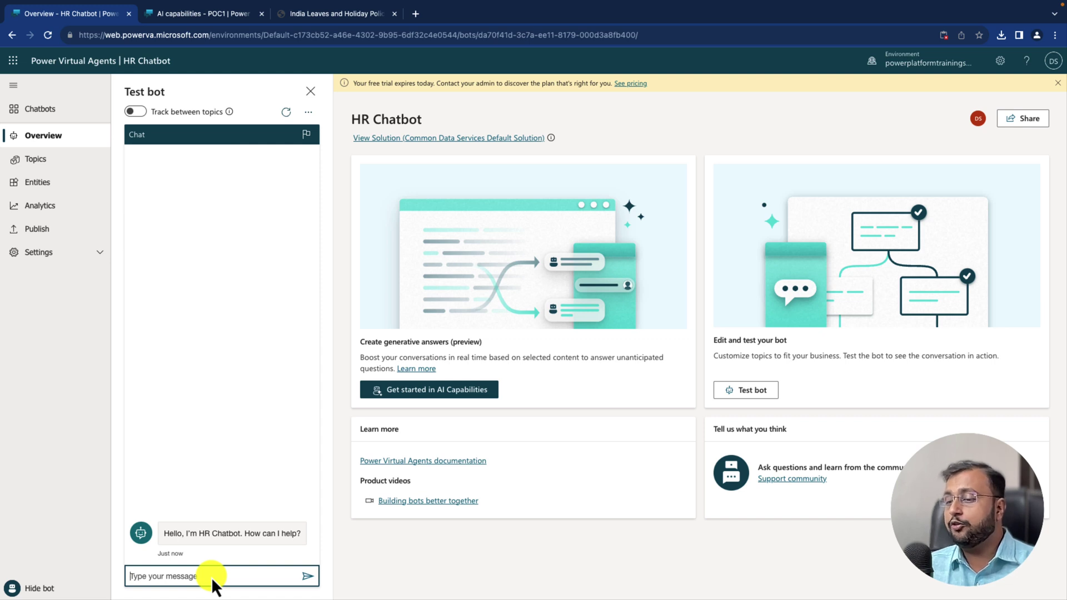
Send 'What is LWP?' in the restarted test chat
{"action": "type", "text": "What is LWP?"}
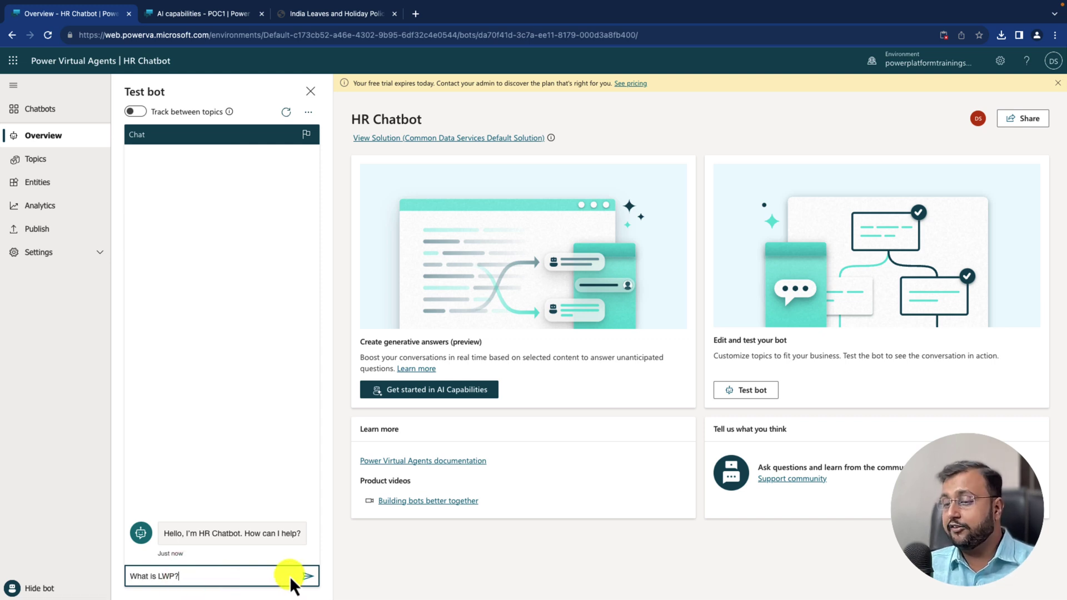
{"action": "key", "text": "Return"}
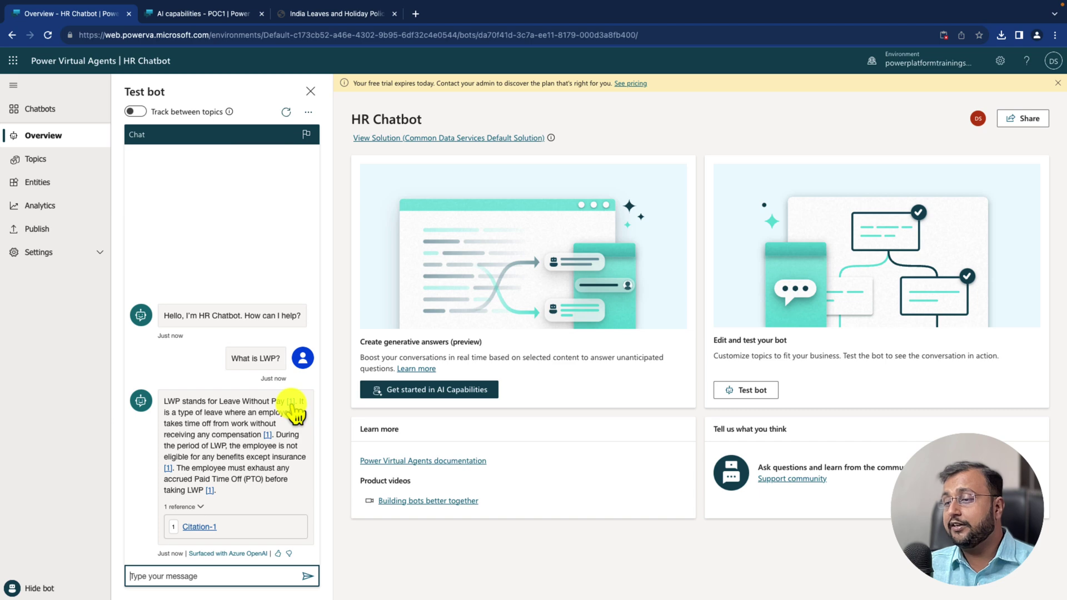
Open the LWP answer's citation and view the India Leave policy.pdf source text
{"action": "left_click", "coordinate": [292, 402]}
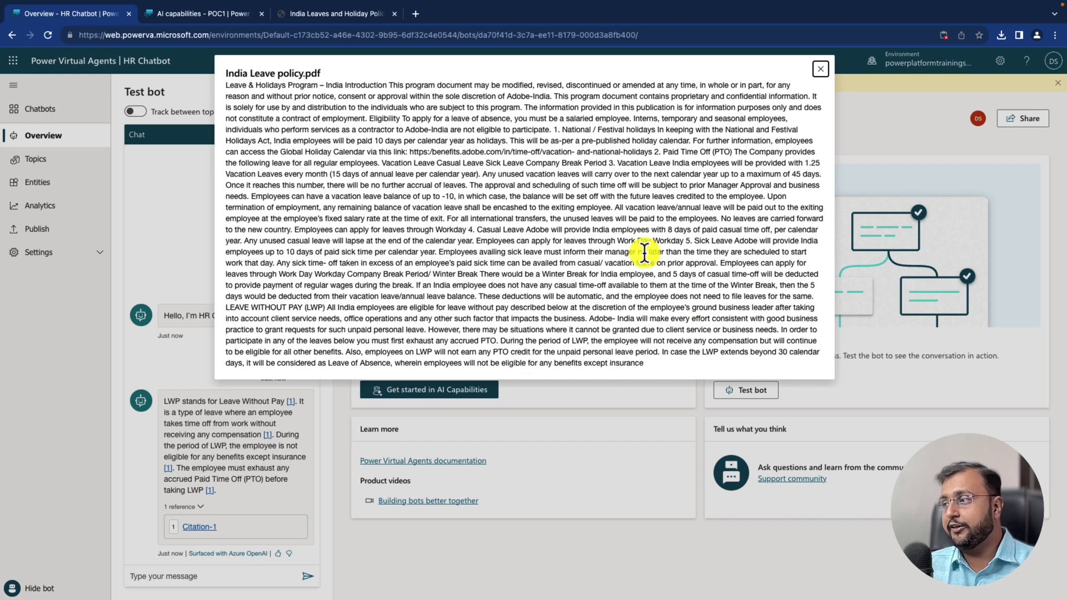
{"action": "left_click_drag", "start_coordinate": [663, 362], "coordinate": [257, 84]}
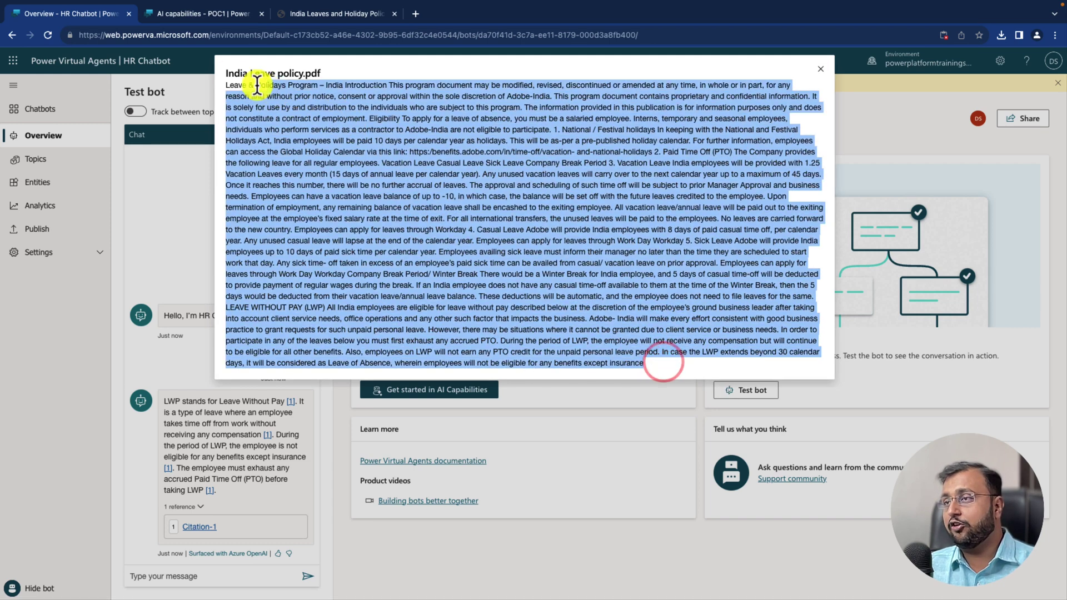
{"action": "left_click", "coordinate": [373, 138]}
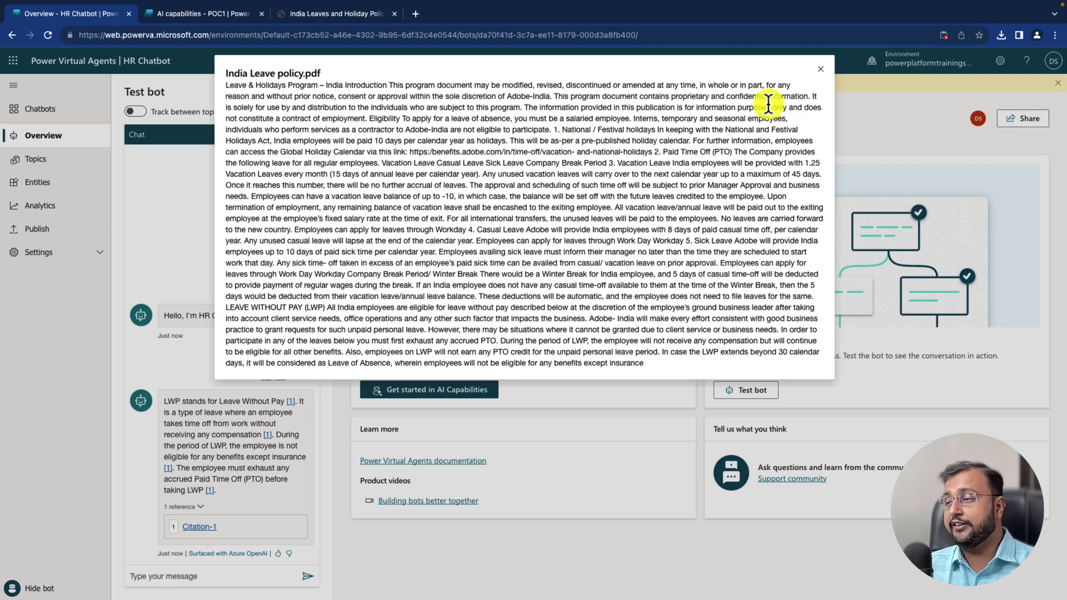
{"action": "left_click", "coordinate": [821, 69]}
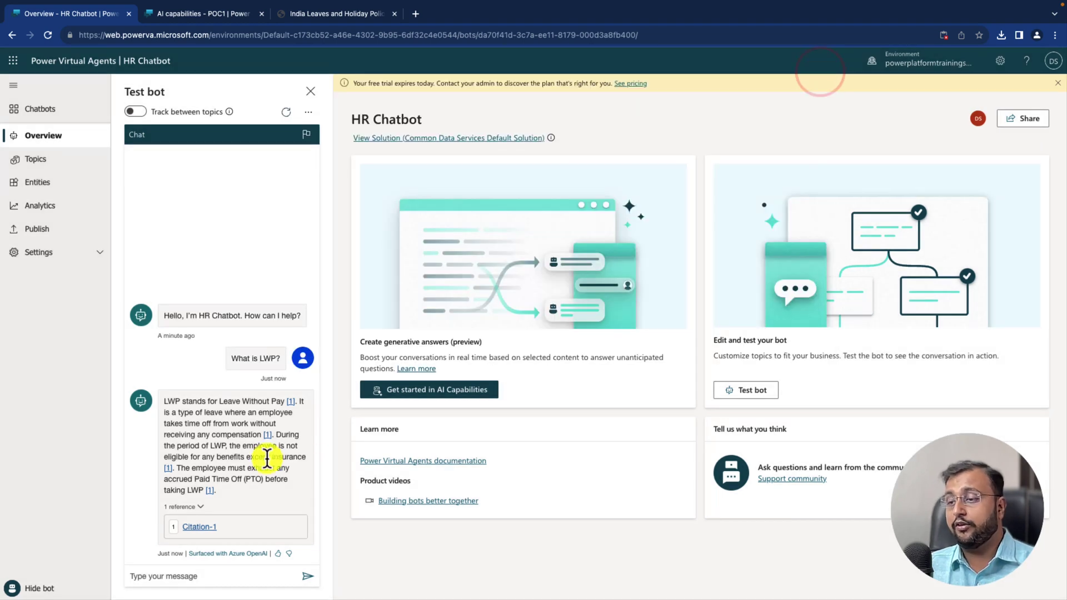
{"action": "left_click", "coordinate": [204, 528]}
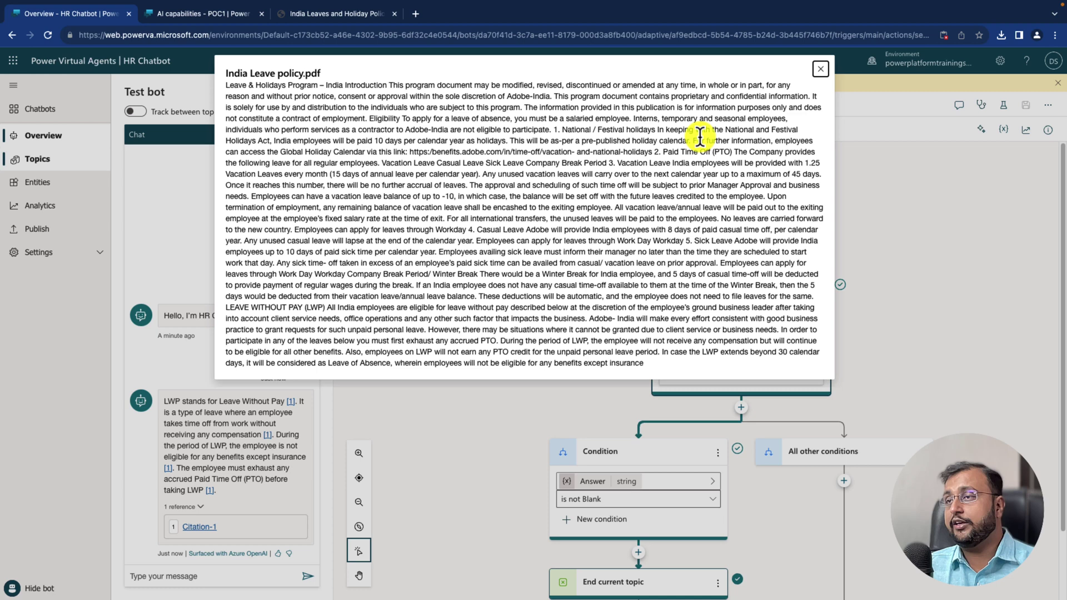
Close the preview and paste the sick leave days question into the test chat
{"action": "left_click", "coordinate": [822, 71]}
{"action": "left_click", "coordinate": [201, 575]}
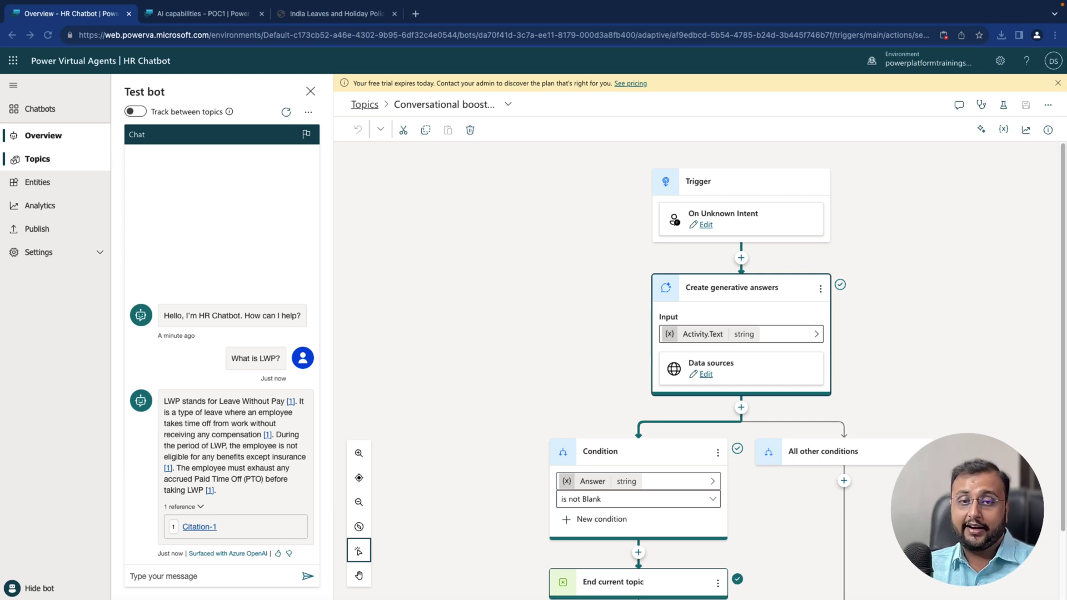
{"action": "left_click", "coordinate": [211, 574]}
{"action": "key", "text": "ctrl+v"}
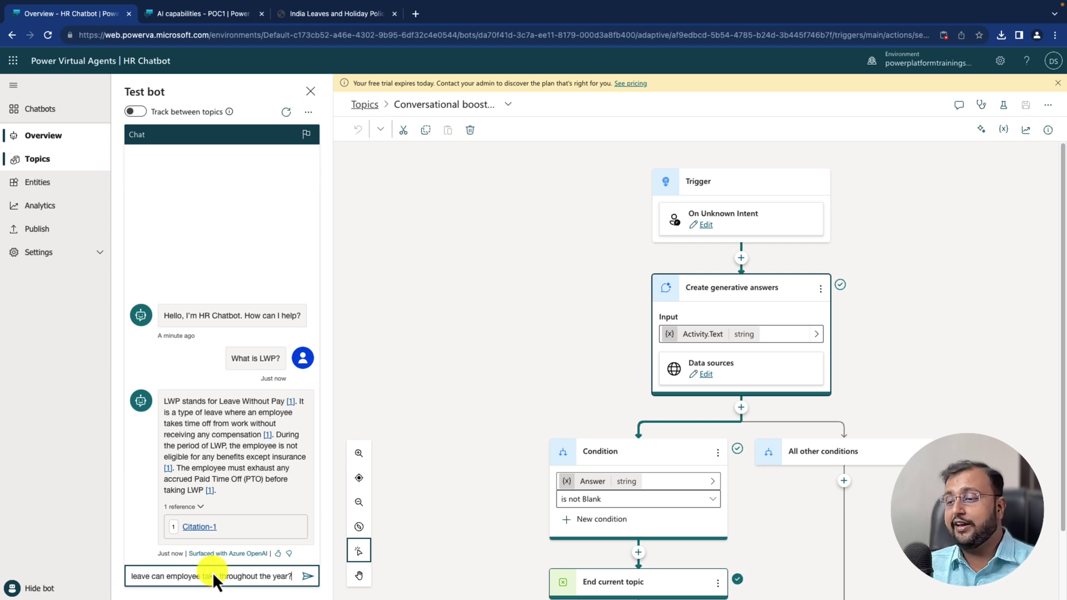
{"action": "key", "text": "Return"}
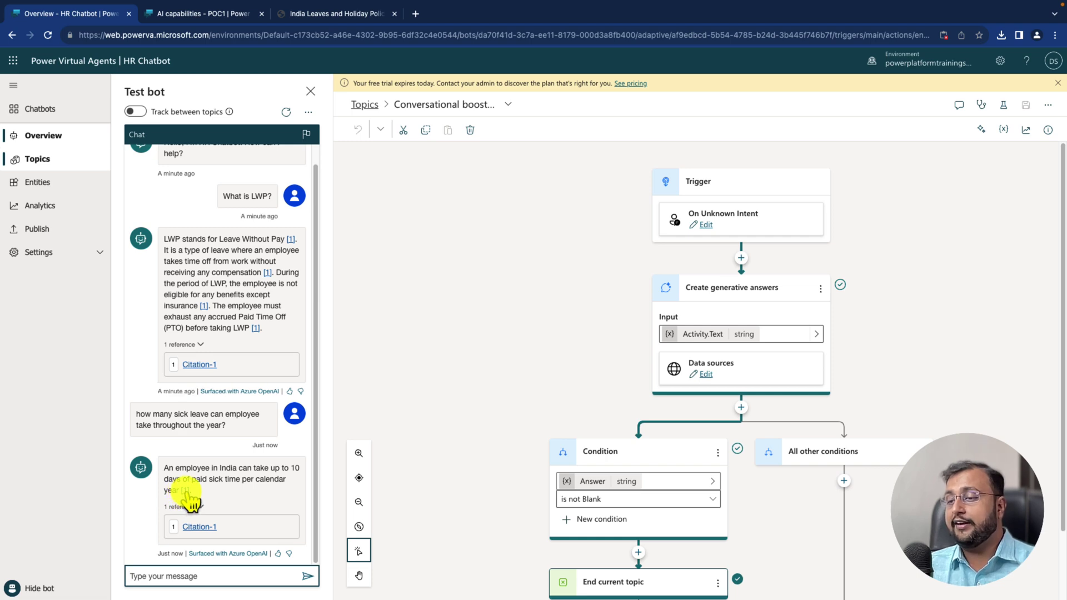
Inspect the sick leave answer's cited policy text, then close the preview
{"action": "left_click", "coordinate": [187, 491]}
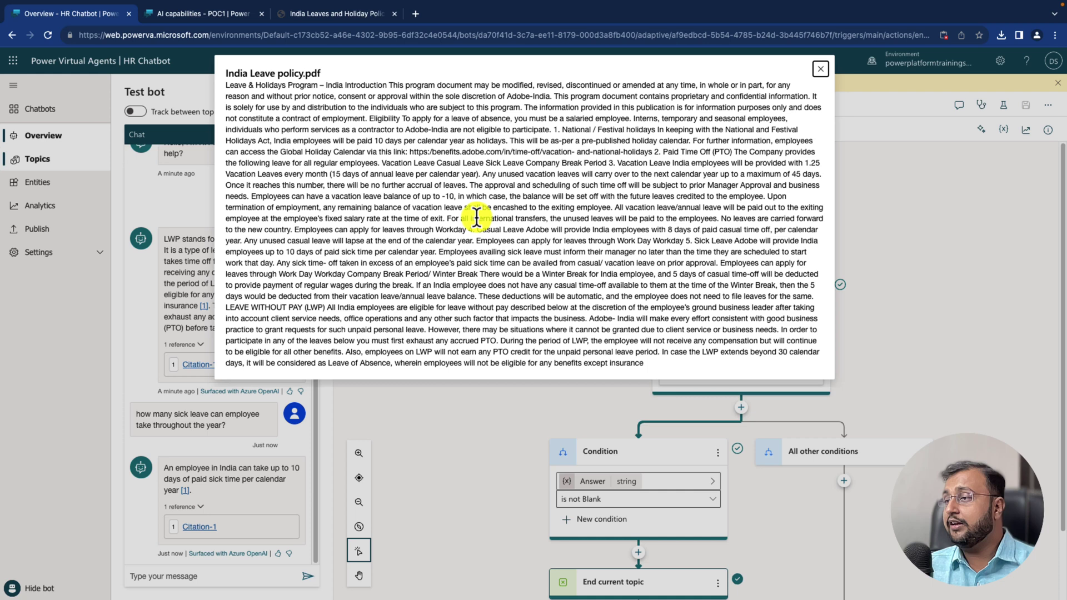
{"action": "left_click_drag", "start_coordinate": [416, 198], "coordinate": [478, 198]}
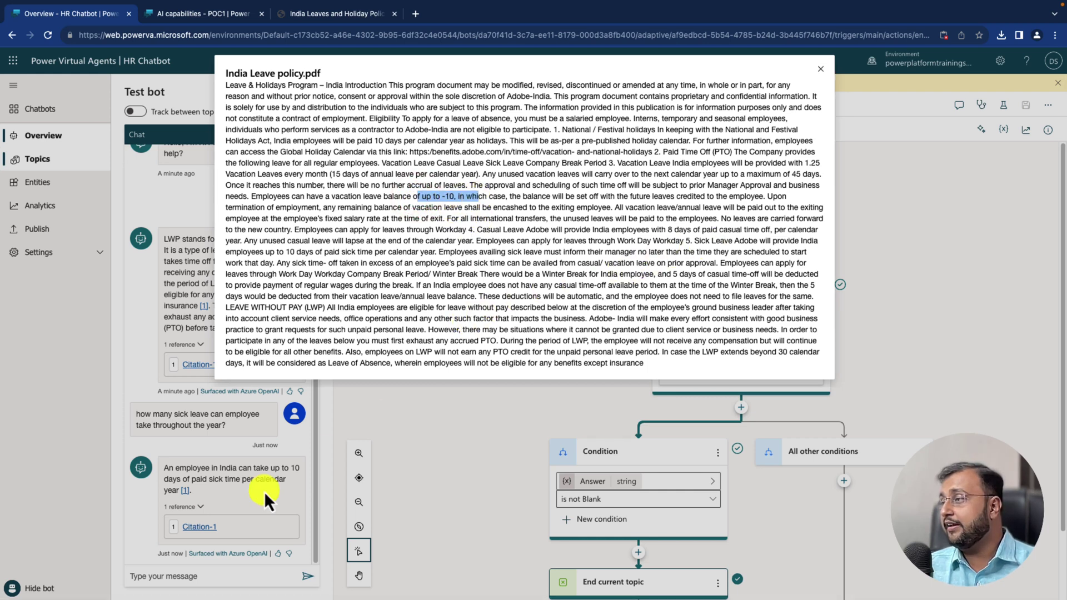
{"action": "left_click", "coordinate": [202, 527]}
{"action": "left_click", "coordinate": [200, 527]}
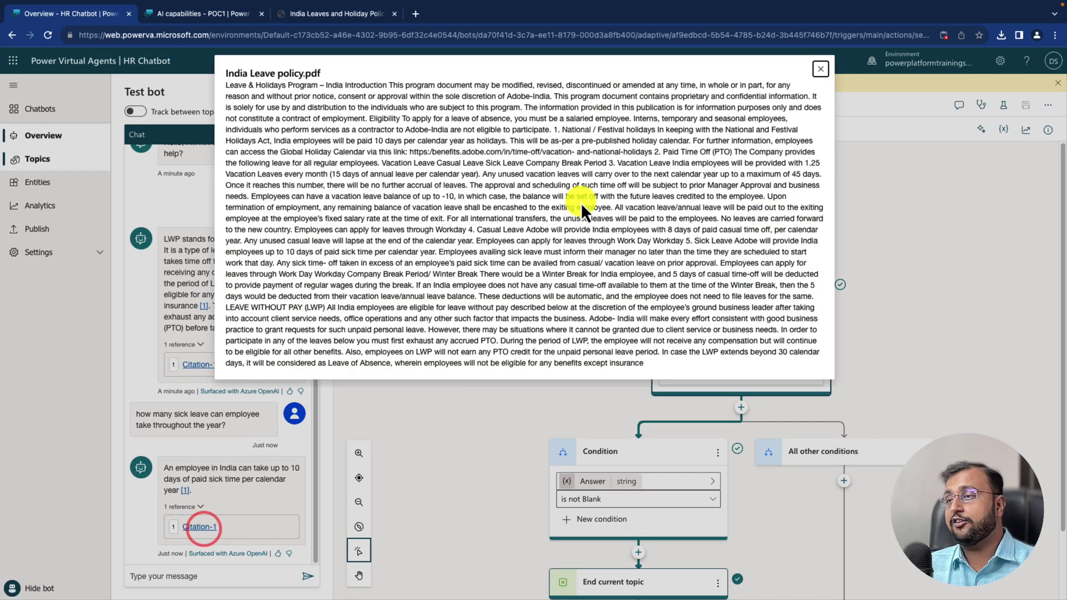
{"action": "left_click", "coordinate": [822, 71]}
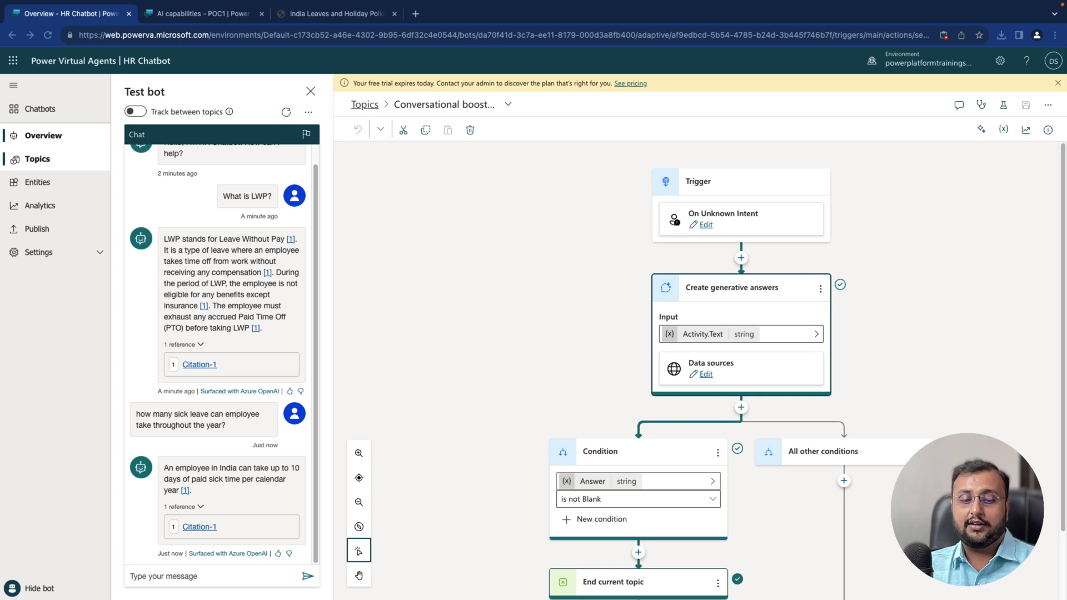
Ask 'will I get pay of public holiday?' and check the answer's cited policy source
{"action": "left_click", "coordinate": [184, 576]}
{"action": "type", "text": "will I get pay of public holiday?"}
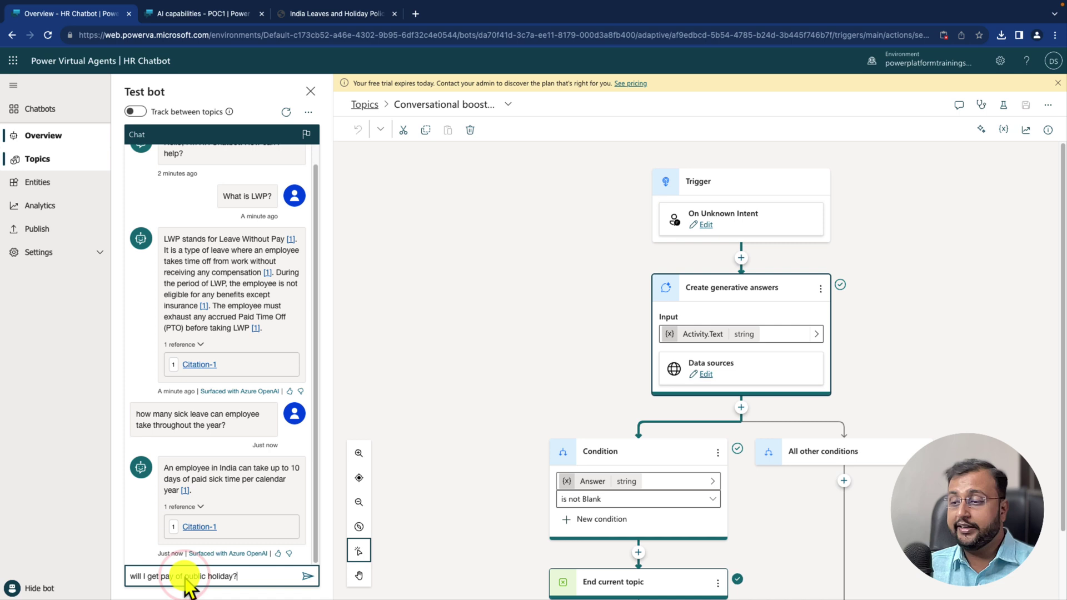
{"action": "key", "text": "Return"}
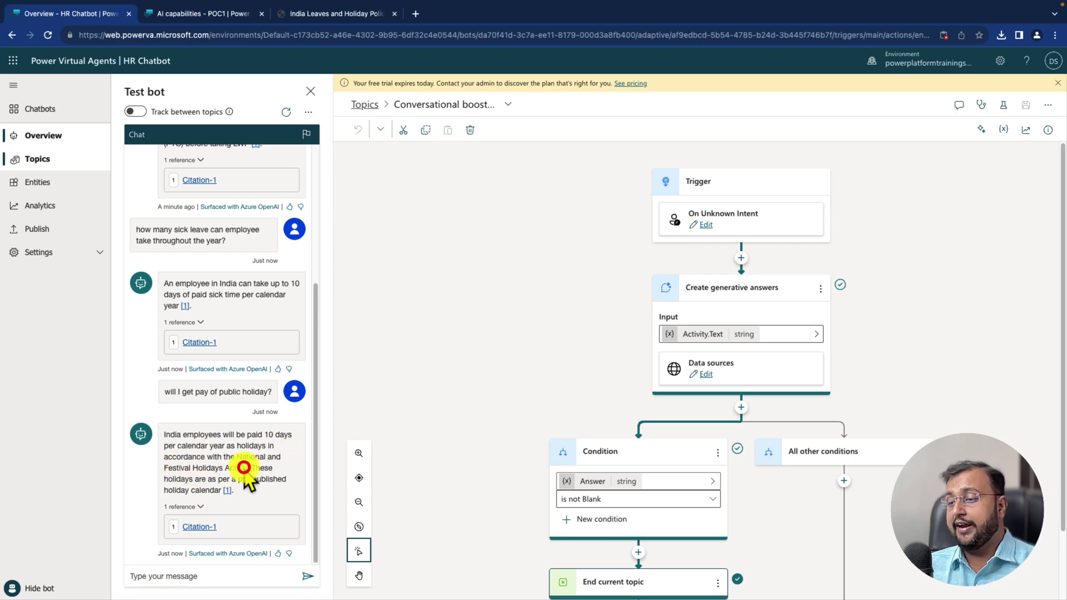
{"action": "left_click", "coordinate": [244, 468]}
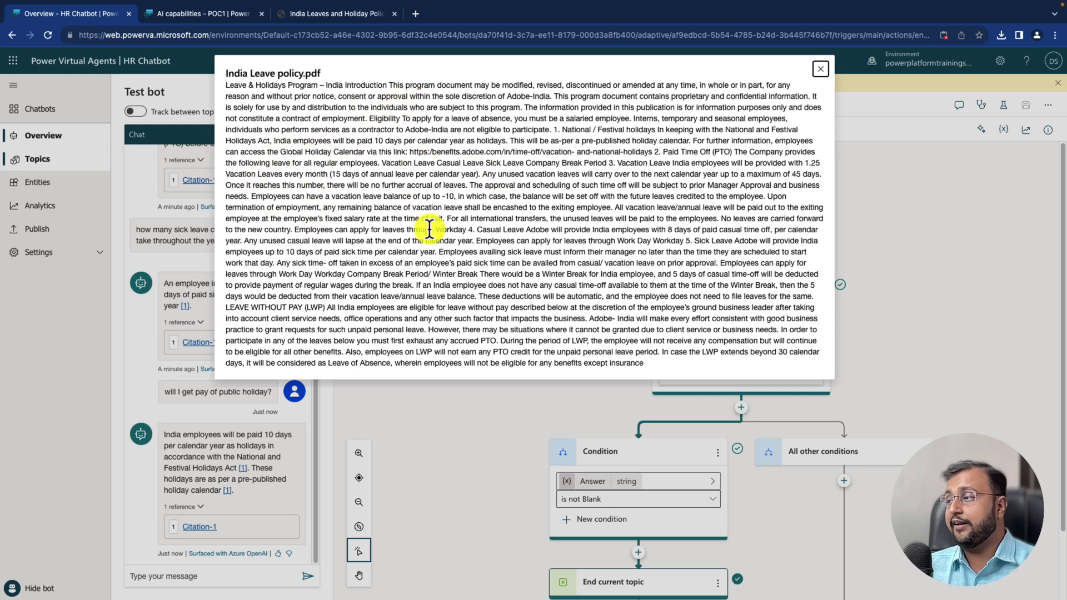
{"action": "left_click", "coordinate": [821, 72]}
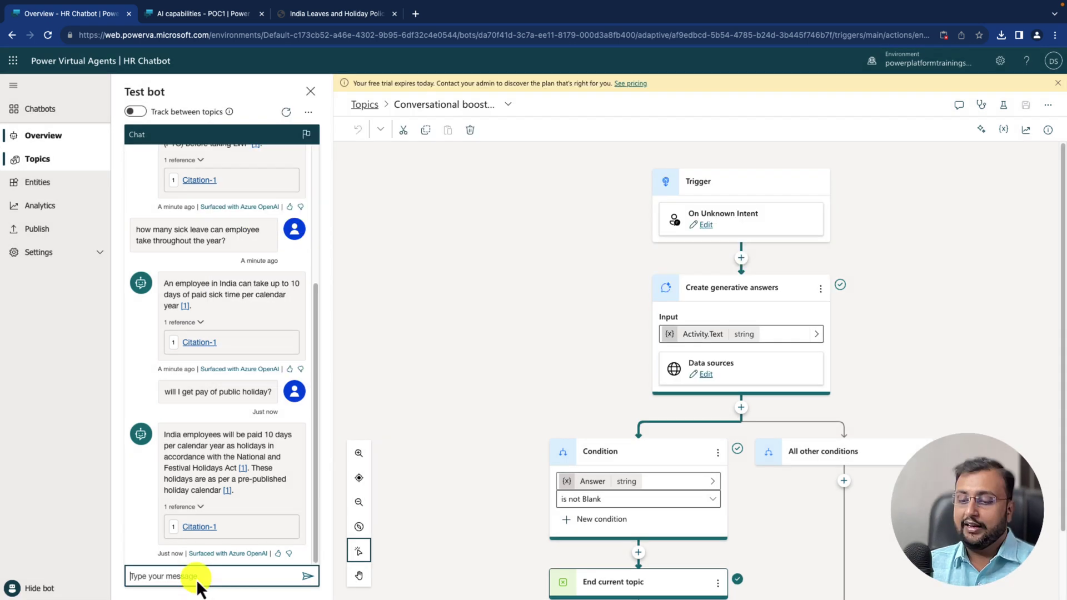
Ask the test bot 'What is PTO?' and ready the chat for the next question
{"action": "left_click", "coordinate": [198, 580]}
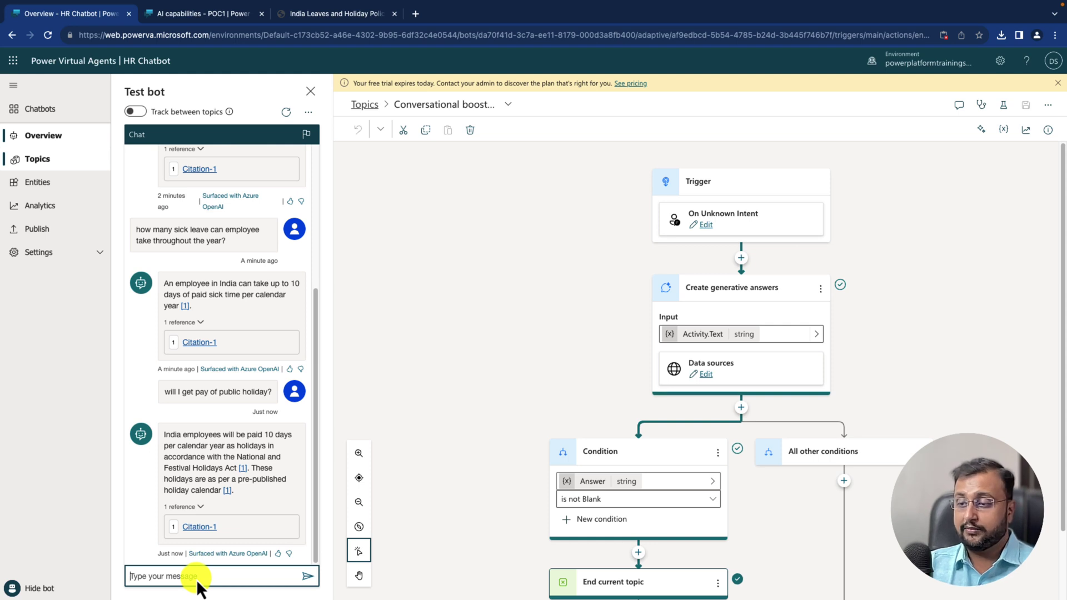
{"action": "type", "text": "What is P"}
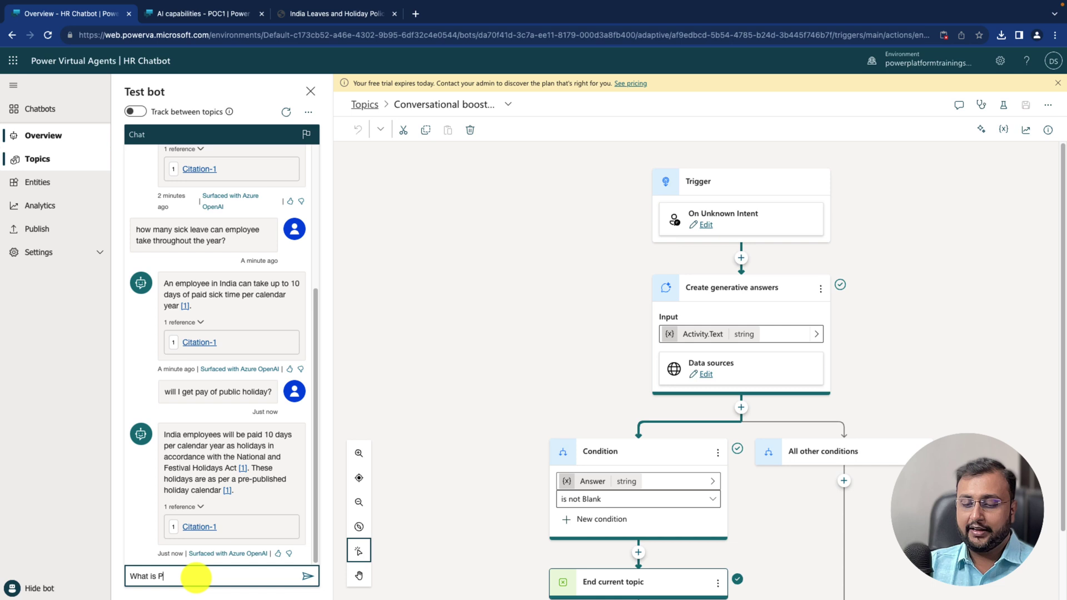
{"action": "type", "text": "TO?"}
{"action": "key", "text": "Return"}
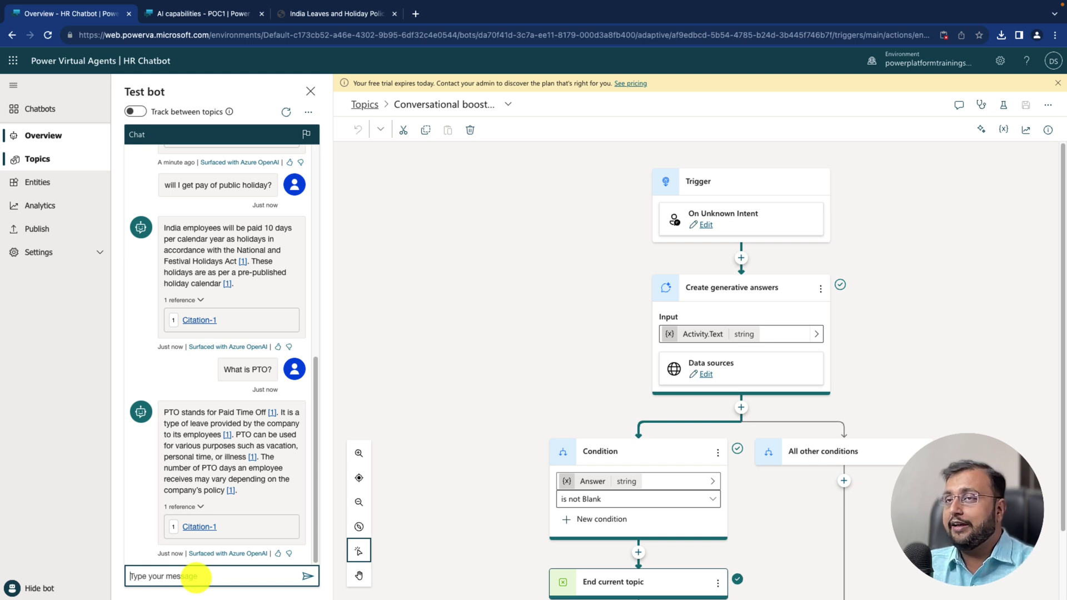
{"action": "left_click", "coordinate": [194, 577]}
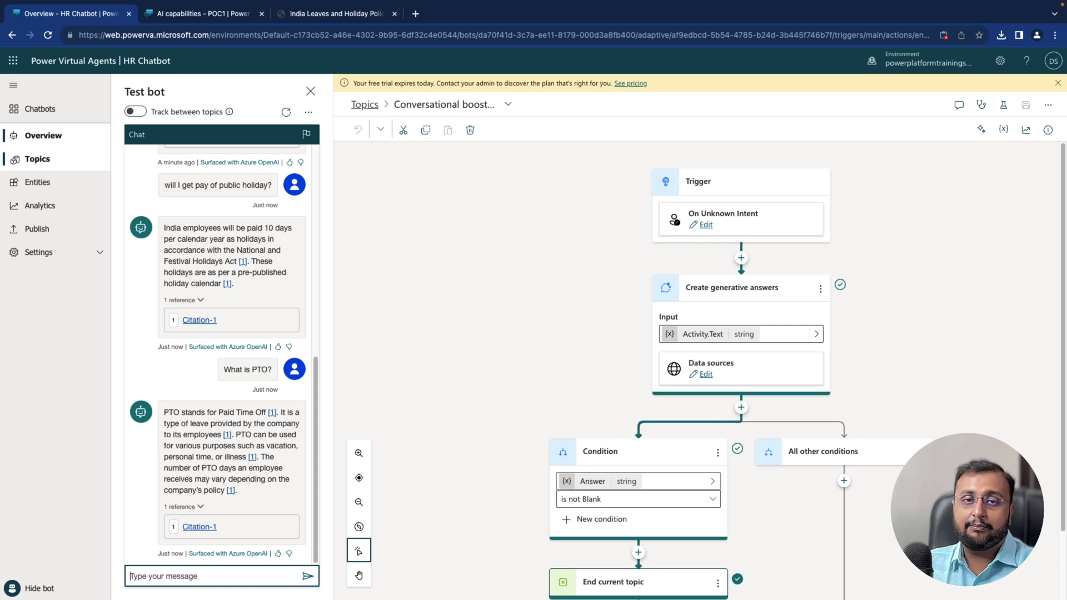